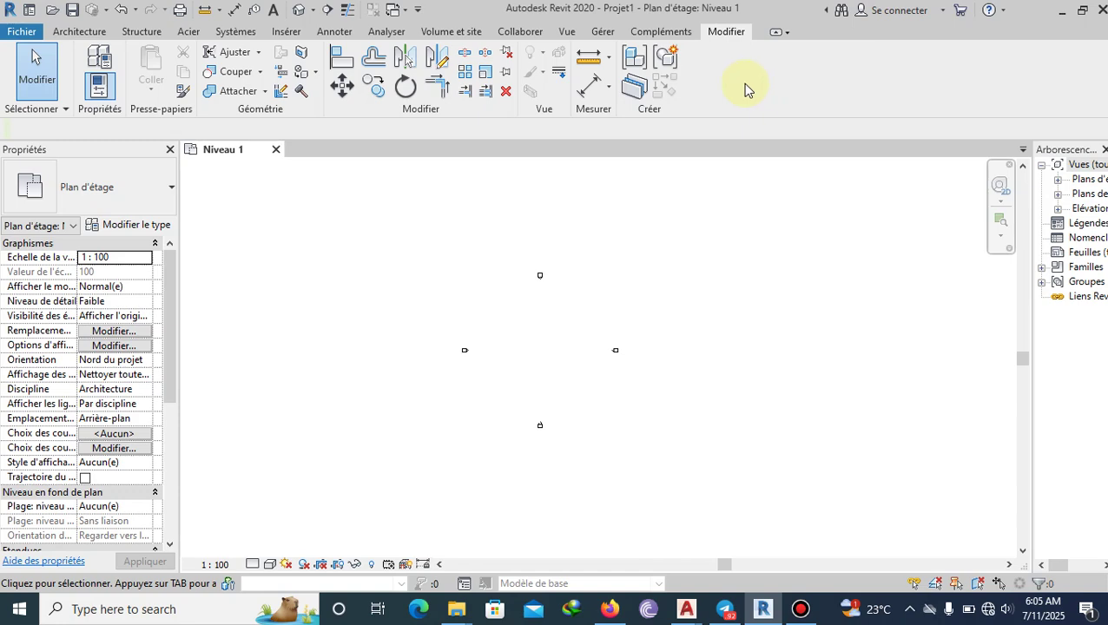
Draw two chained Générique - 200 mm walls forming an L: a vertical wall and a horizontal wall about 53000 mm long
{"action": "left_click", "coordinate": [96, 32]}
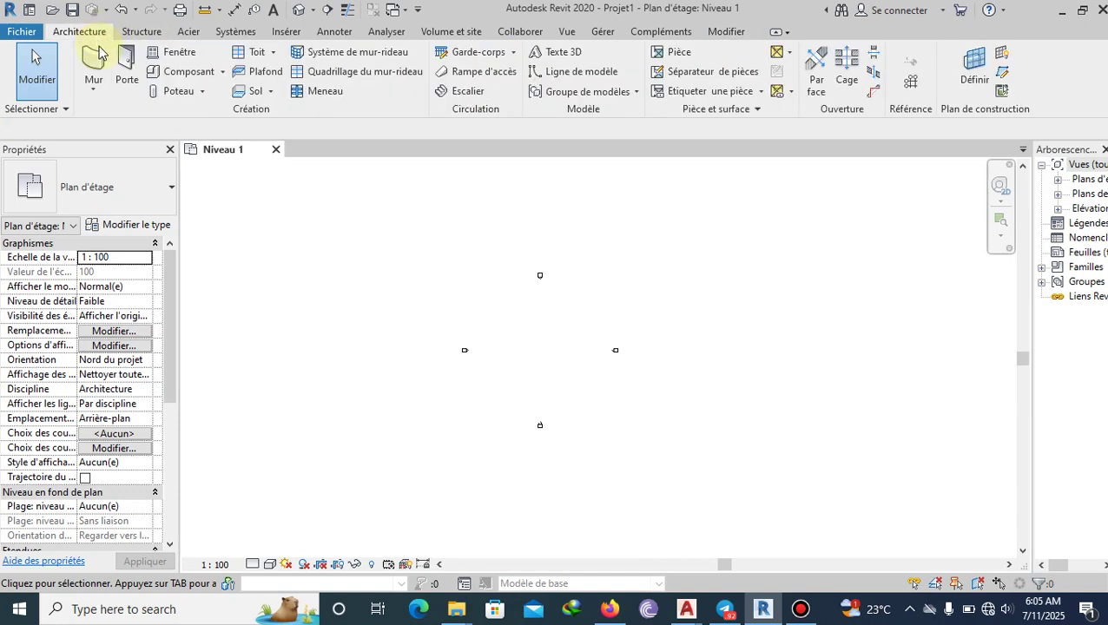
{"action": "left_click", "coordinate": [92, 68]}
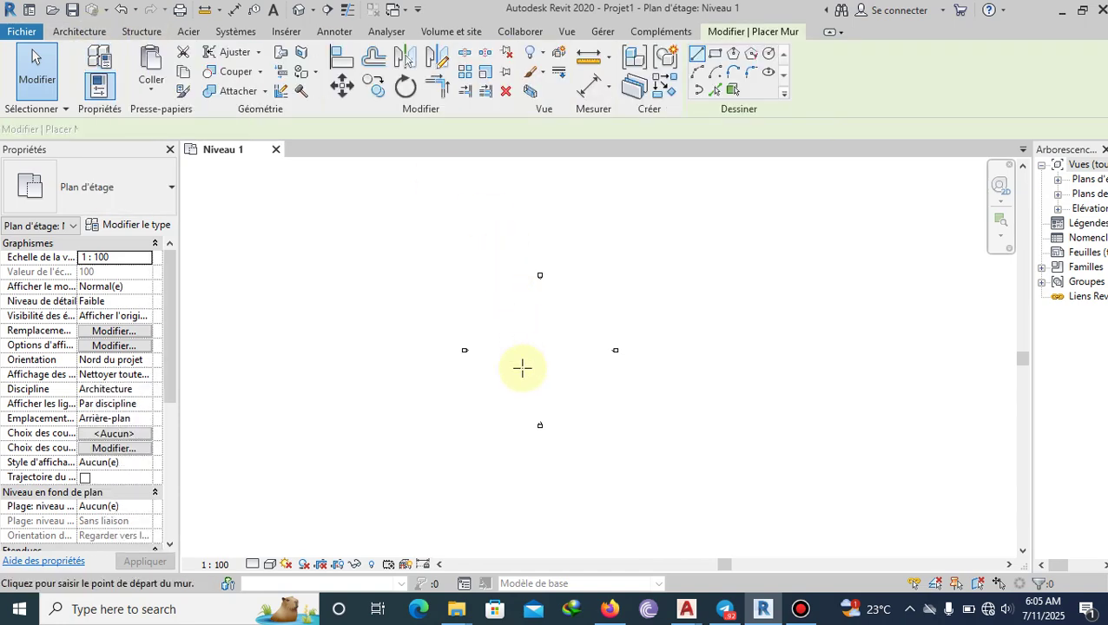
{"action": "left_click", "coordinate": [475, 245]}
{"action": "left_click", "coordinate": [475, 427]}
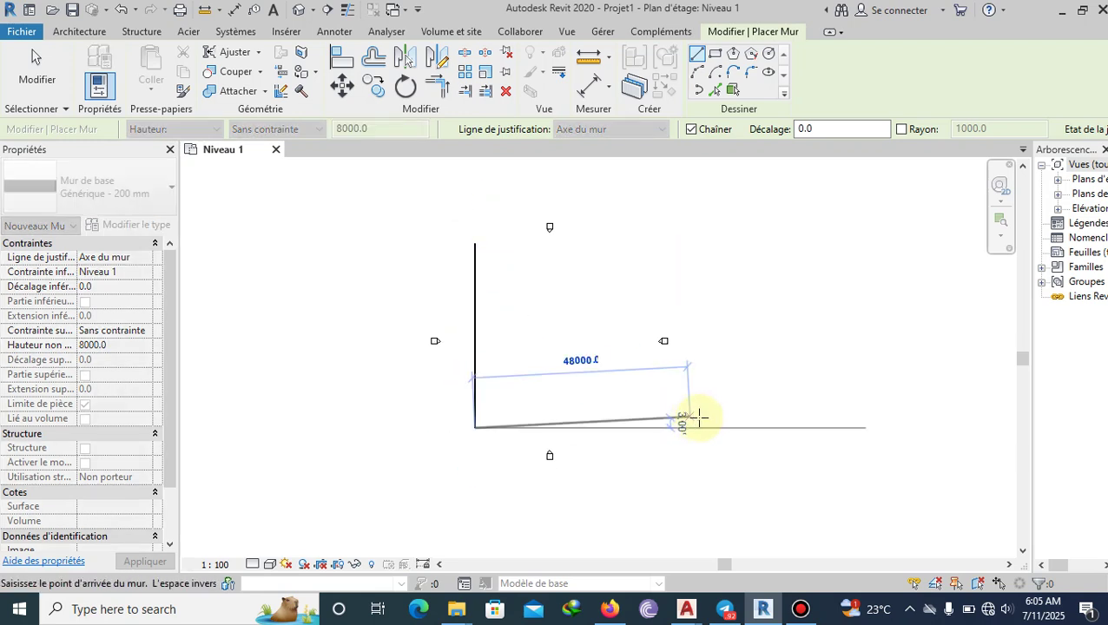
{"action": "left_click", "coordinate": [708, 425]}
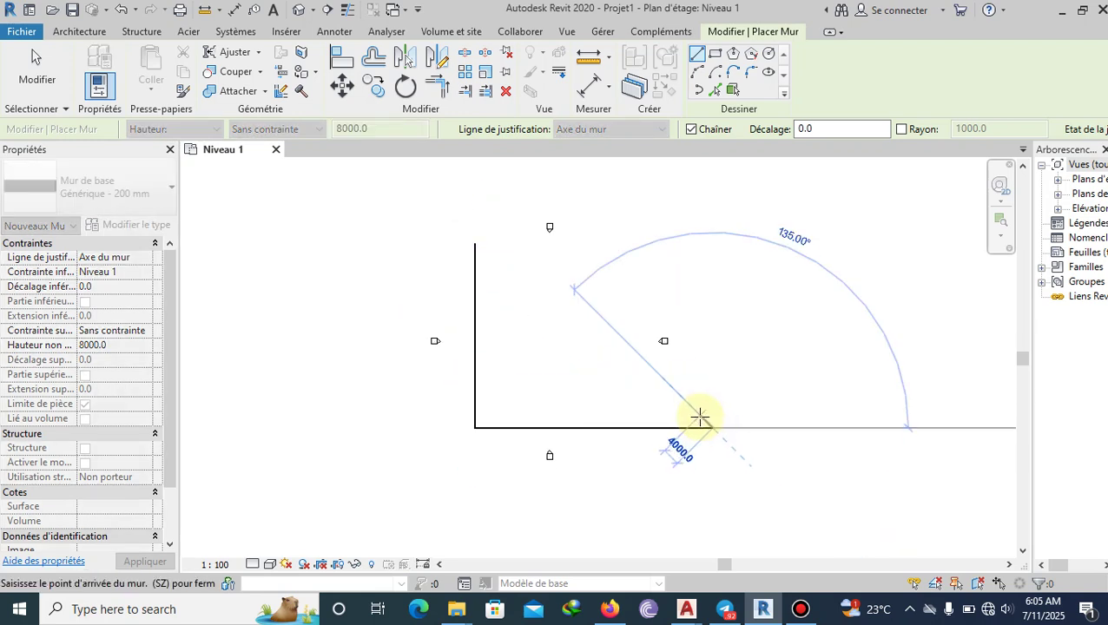
{"action": "key", "text": "Escape"}
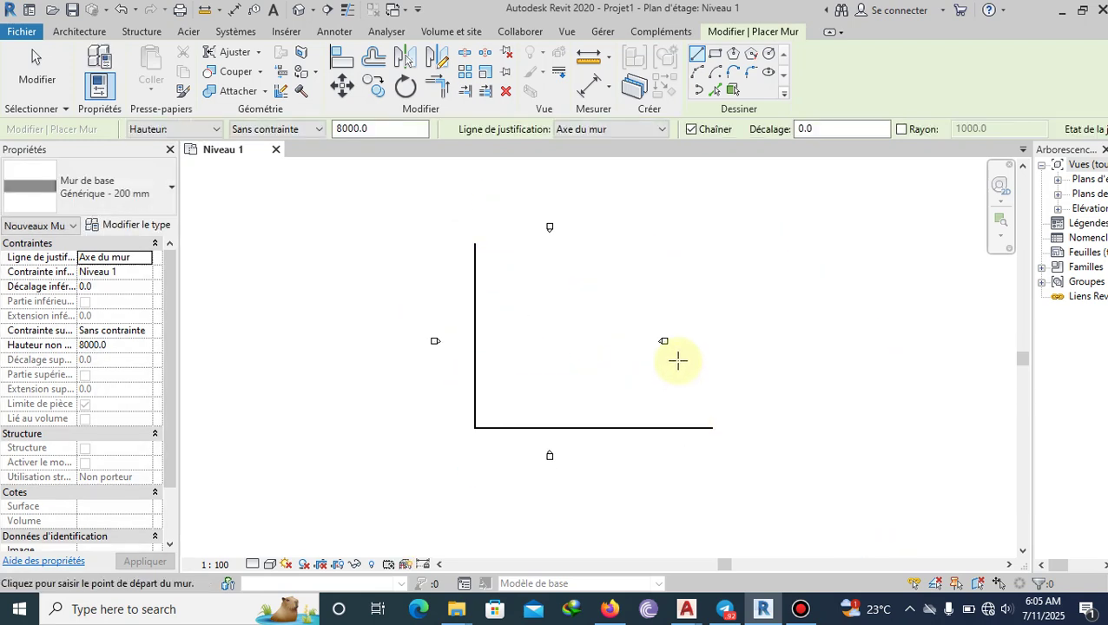
{"action": "key", "text": "Escape"}
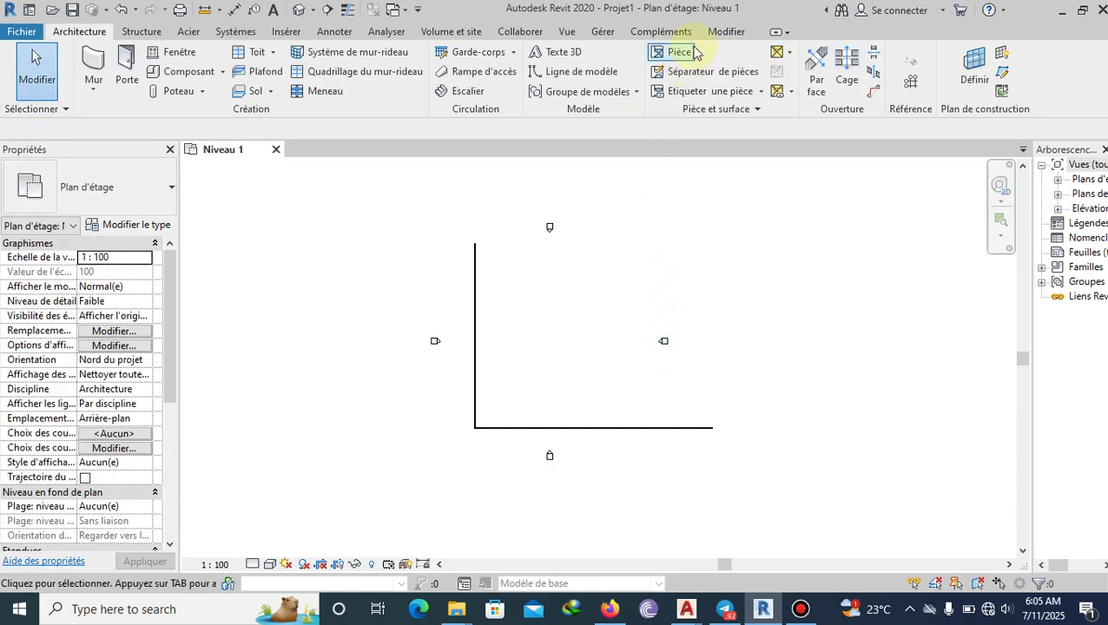
Split the vertical wall at two points in its upper half with Scinder l'élément
{"action": "left_click", "coordinate": [724, 32]}
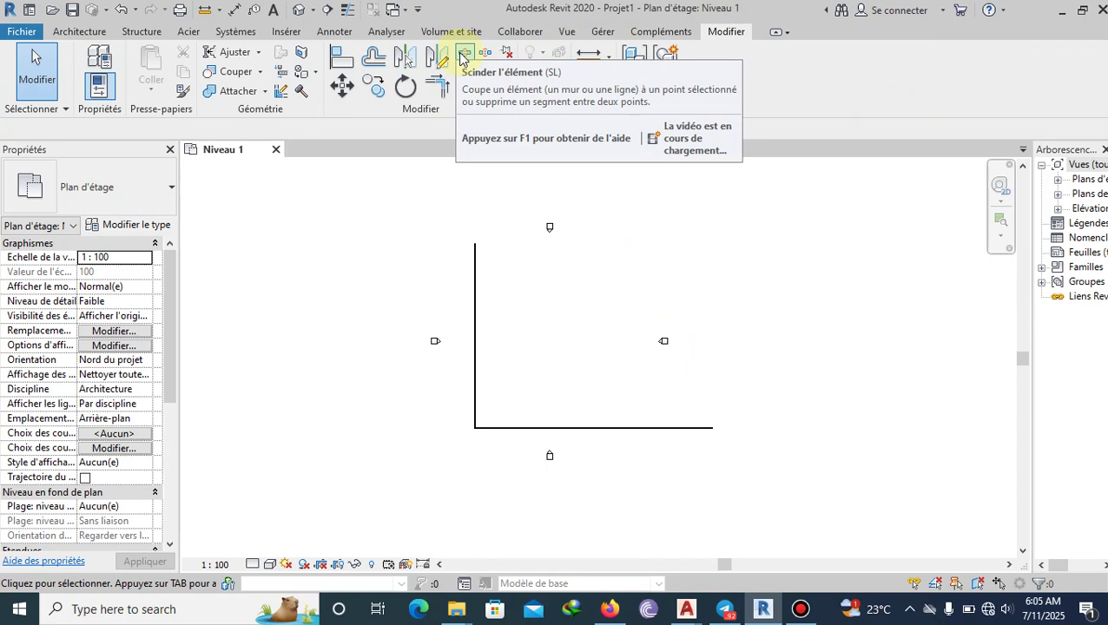
{"action": "key", "text": "s"}
{"action": "key", "text": "l"}
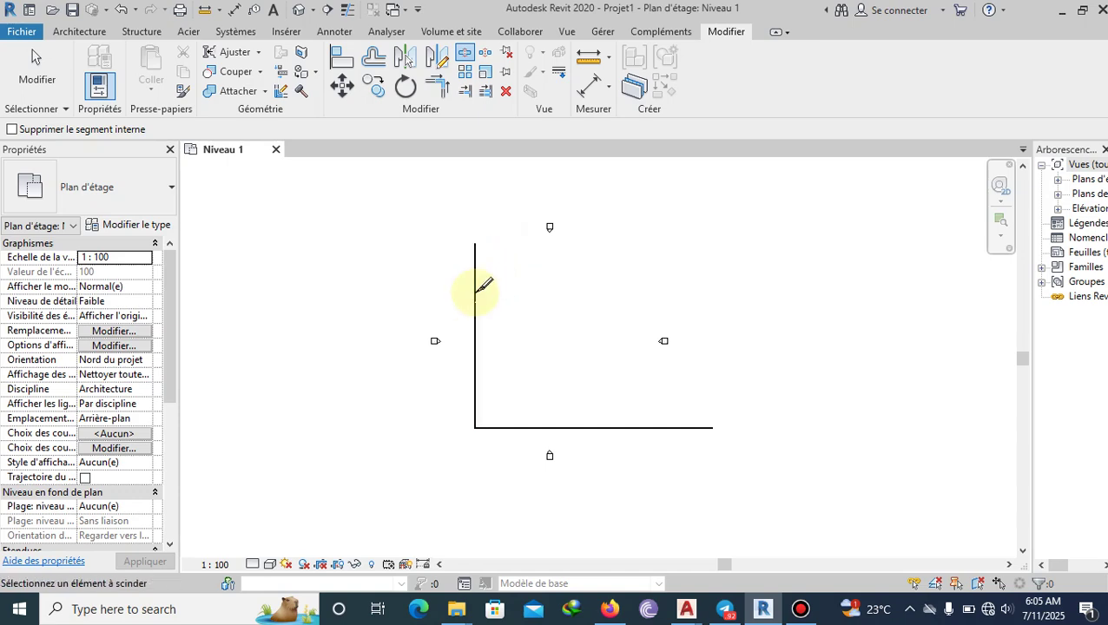
{"action": "scroll", "coordinate": [510, 266], "scroll_direction": "up", "scroll_amount": 5}
{"action": "left_click", "coordinate": [514, 264]}
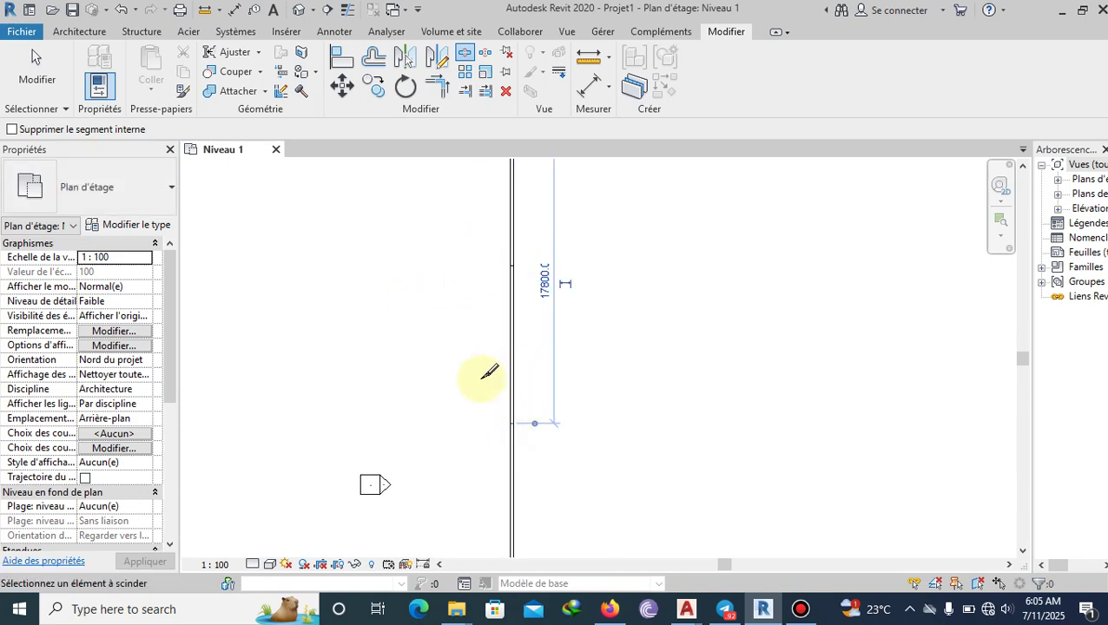
{"action": "scroll", "coordinate": [491, 372], "scroll_direction": "down", "scroll_amount": 5}
{"action": "key", "text": "Escape"}
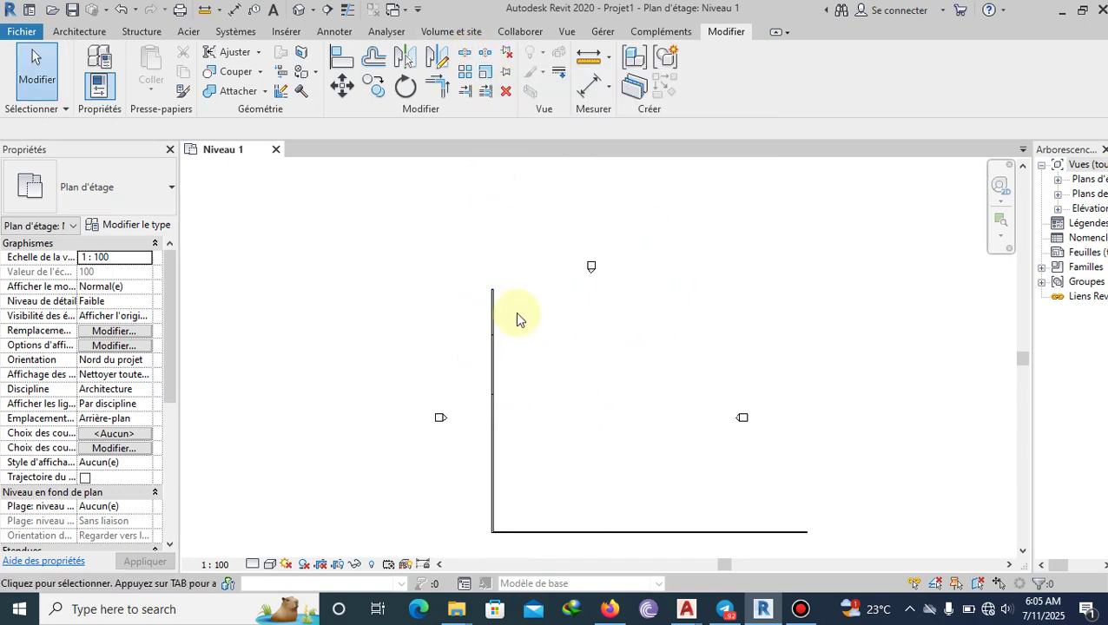
Split the vertical wall at two points in its lower half with Scinder avec un espace, using a 25.4 mm joint gap
{"action": "scroll", "coordinate": [510, 312], "scroll_direction": "up", "scroll_amount": 3}
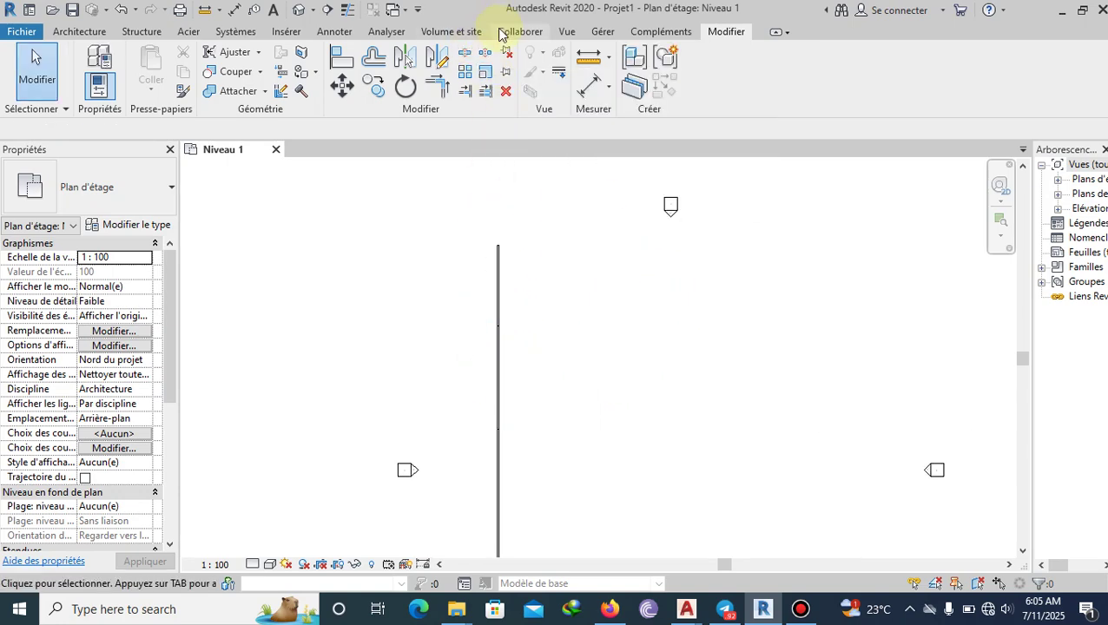
{"action": "left_click", "coordinate": [488, 53]}
{"action": "scroll", "coordinate": [589, 218], "scroll_direction": "down", "scroll_amount": 2}
{"action": "scroll", "coordinate": [552, 347], "scroll_direction": "up", "scroll_amount": 1}
{"action": "left_click", "coordinate": [561, 279]}
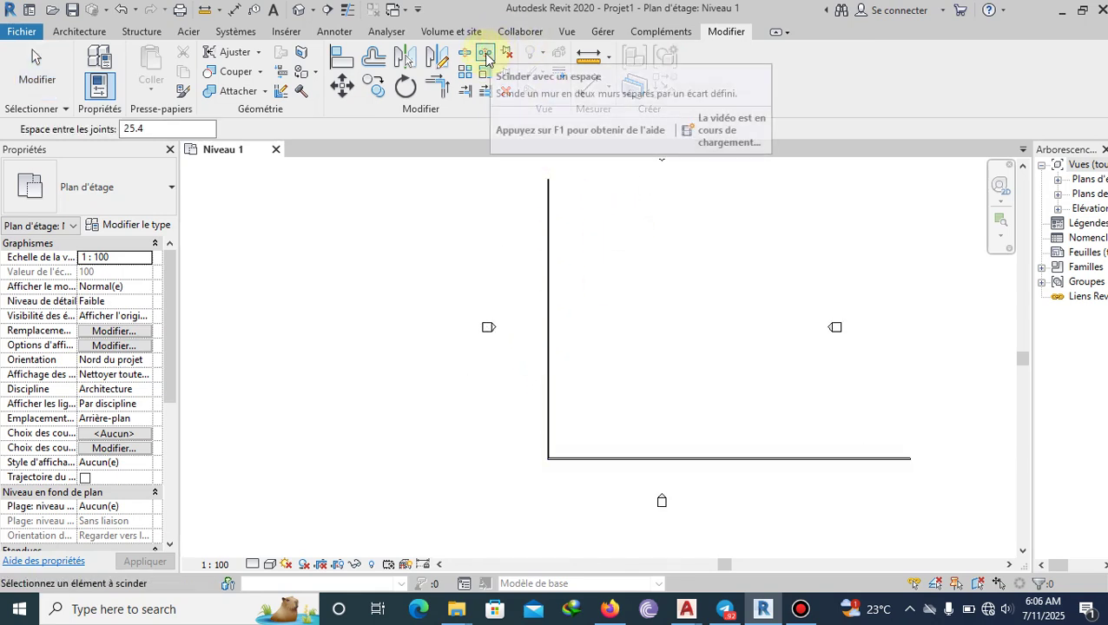
{"action": "left_click", "coordinate": [548, 361]}
{"action": "left_click", "coordinate": [549, 430]}
{"action": "scroll", "coordinate": [557, 283], "scroll_direction": "up", "scroll_amount": 2}
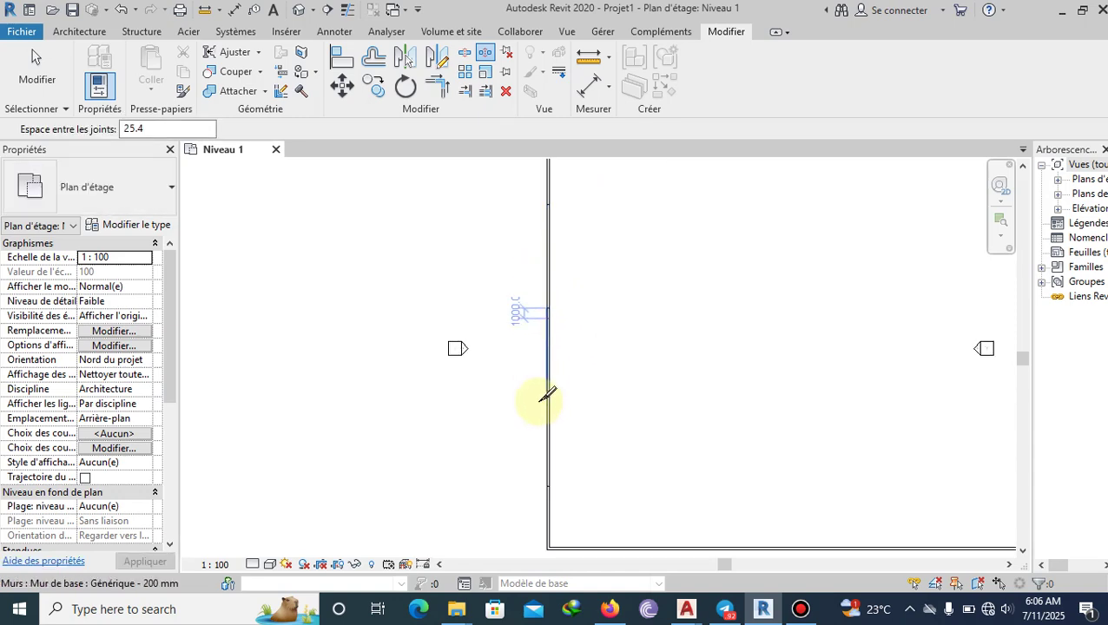
{"action": "scroll", "coordinate": [551, 371], "scroll_direction": "down", "scroll_amount": 2}
{"action": "key", "text": "Escape"}
Inspect the split points on the vertical wall and select its individual segments to compare how they are separated
{"action": "scroll", "coordinate": [550, 253], "scroll_direction": "up", "scroll_amount": 4}
{"action": "scroll", "coordinate": [545, 313], "scroll_direction": "up", "scroll_amount": 1}
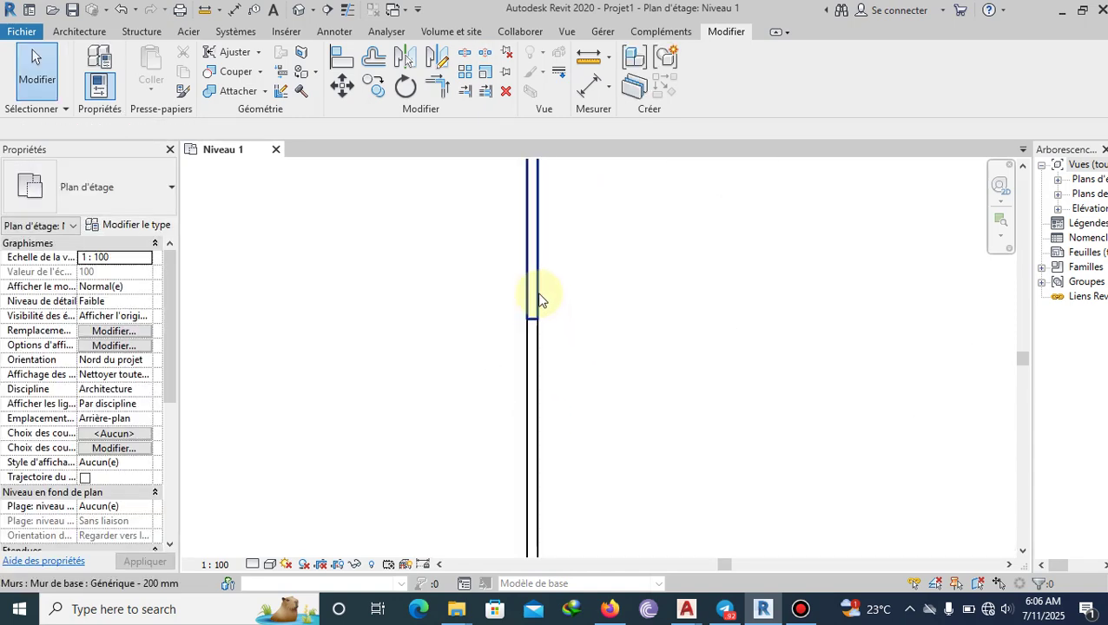
{"action": "scroll", "coordinate": [537, 304], "scroll_direction": "up", "scroll_amount": 2}
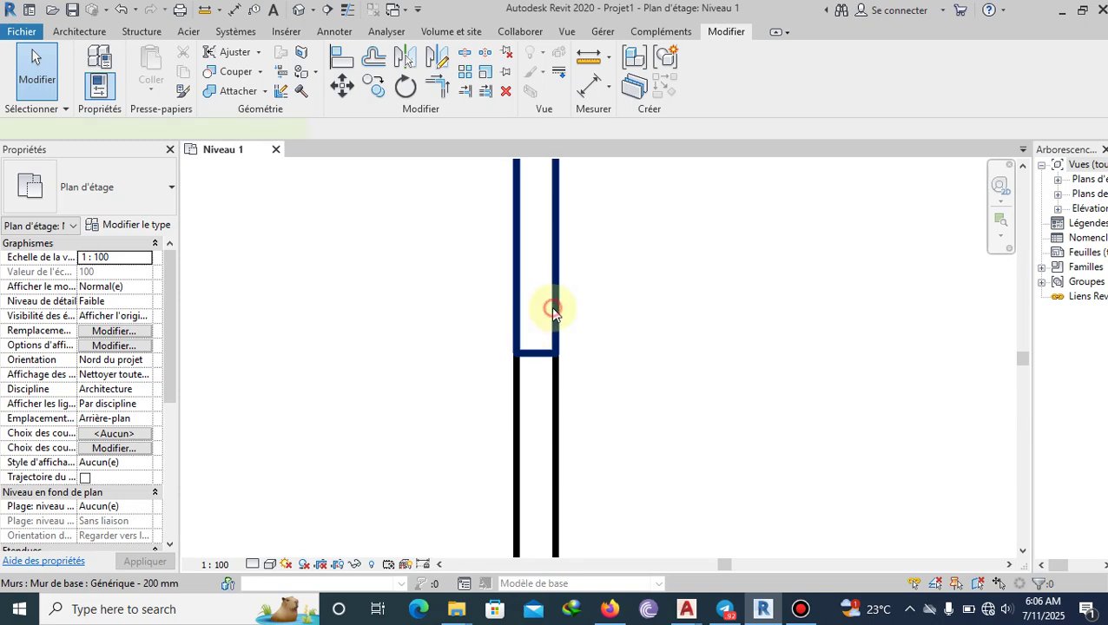
{"action": "left_click", "coordinate": [544, 306]}
{"action": "scroll", "coordinate": [539, 309], "scroll_direction": "down", "scroll_amount": 3}
{"action": "scroll", "coordinate": [539, 310], "scroll_direction": "down", "scroll_amount": 4}
{"action": "scroll", "coordinate": [549, 322], "scroll_direction": "up", "scroll_amount": 2}
{"action": "left_click", "coordinate": [540, 335]}
{"action": "scroll", "coordinate": [544, 333], "scroll_direction": "down", "scroll_amount": 2}
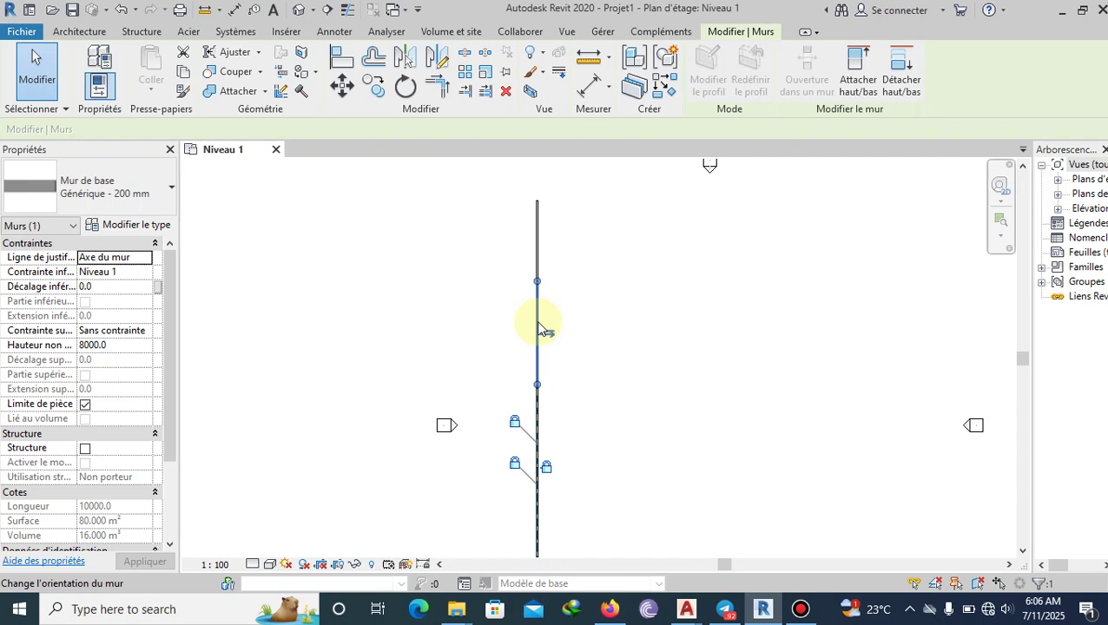
{"action": "left_click", "coordinate": [542, 398]}
{"action": "scroll", "coordinate": [556, 417], "scroll_direction": "down", "scroll_amount": 2}
{"action": "scroll", "coordinate": [548, 461], "scroll_direction": "up", "scroll_amount": 2}
{"action": "scroll", "coordinate": [545, 466], "scroll_direction": "up", "scroll_amount": 3}
{"action": "left_click", "coordinate": [551, 460]}
{"action": "scroll", "coordinate": [587, 274], "scroll_direction": "down", "scroll_amount": 2}
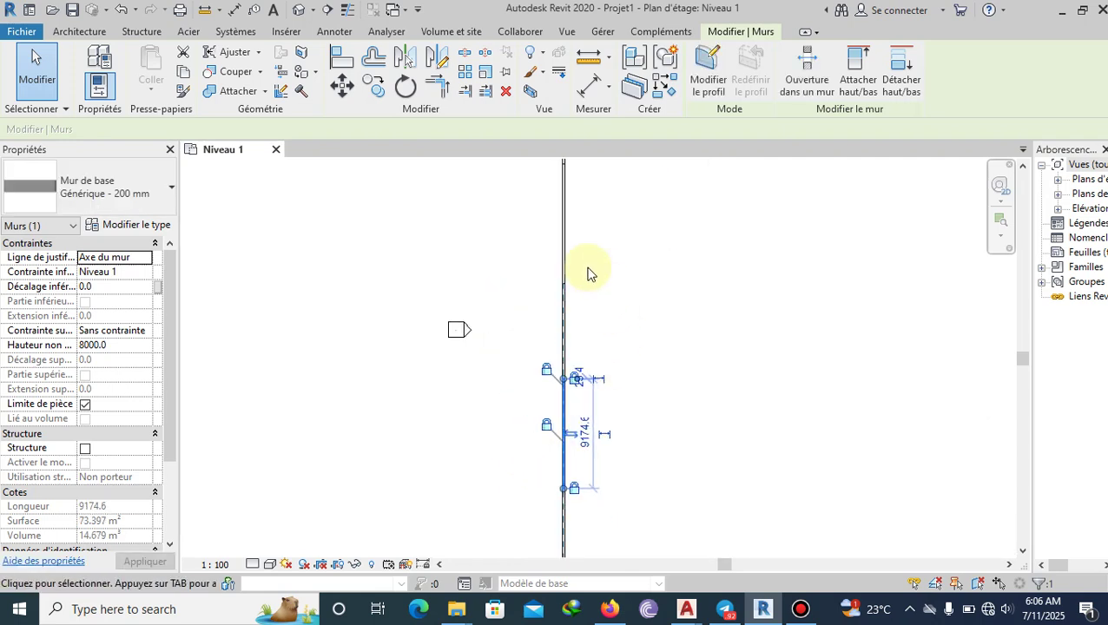
Delete the upper segments of the split vertical wall, keeping only the short piece at the corner
{"action": "scroll", "coordinate": [587, 275], "scroll_direction": "down", "scroll_amount": 2}
{"action": "left_click", "coordinate": [580, 193]}
{"action": "key", "text": "Delete"}
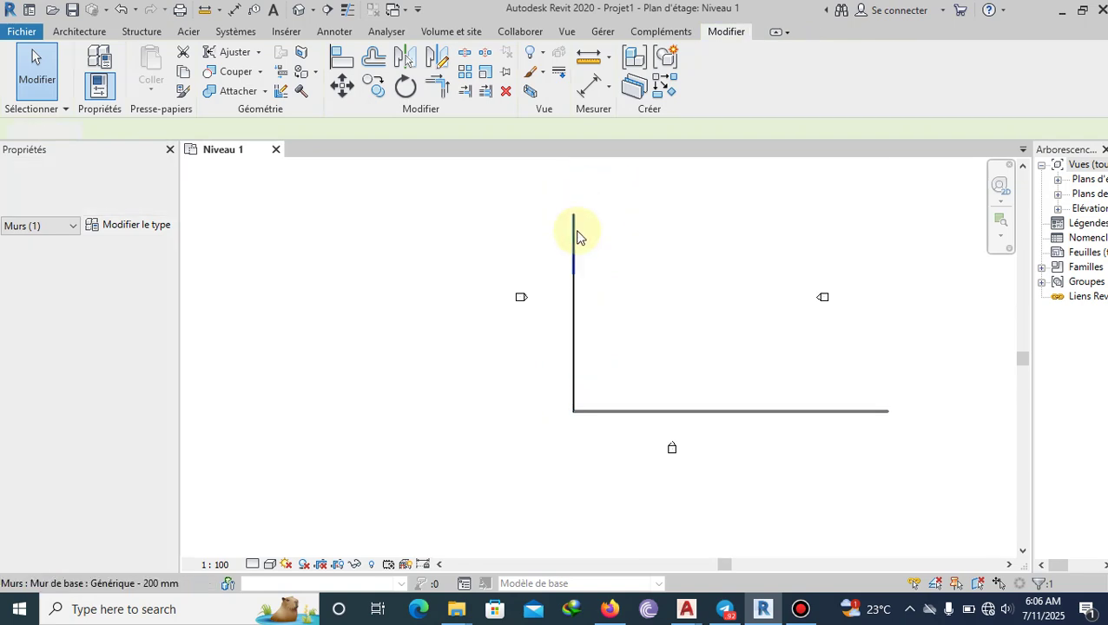
{"action": "left_click", "coordinate": [576, 314]}
{"action": "left_click", "coordinate": [570, 298]}
{"action": "left_click", "coordinate": [574, 346]}
{"action": "key", "text": "Delete"}
{"action": "key", "text": "ctrl+z"}
{"action": "key", "text": "Delete"}
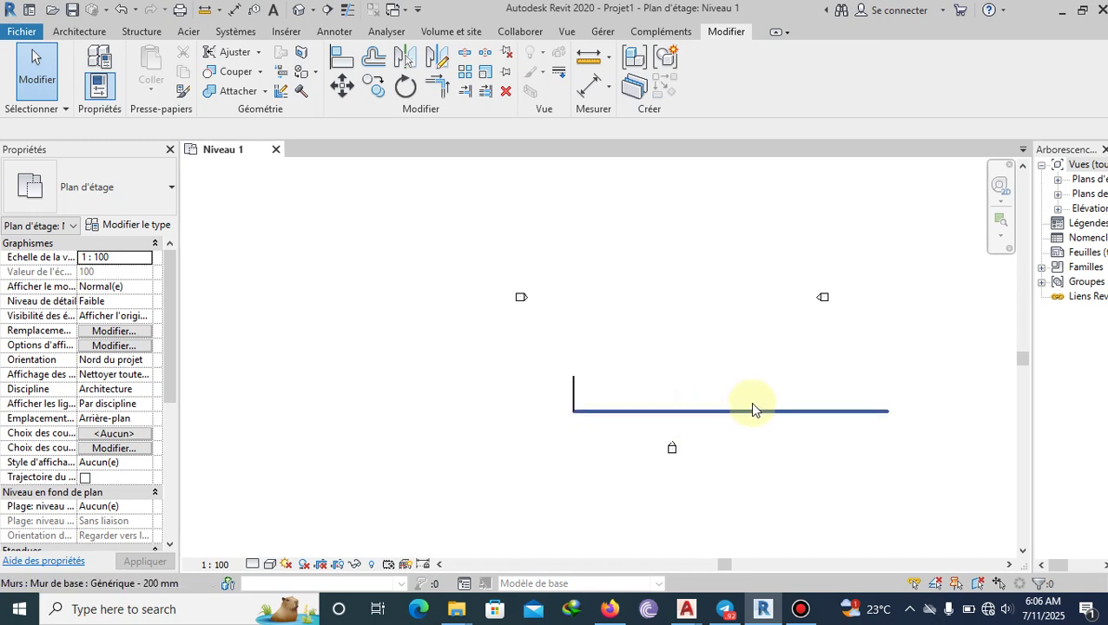
Split the horizontal wall with Scinder l'élément about 10000 mm from the corner and again about 6000 mm further along
{"action": "scroll", "coordinate": [705, 426], "scroll_direction": "up", "scroll_amount": 2}
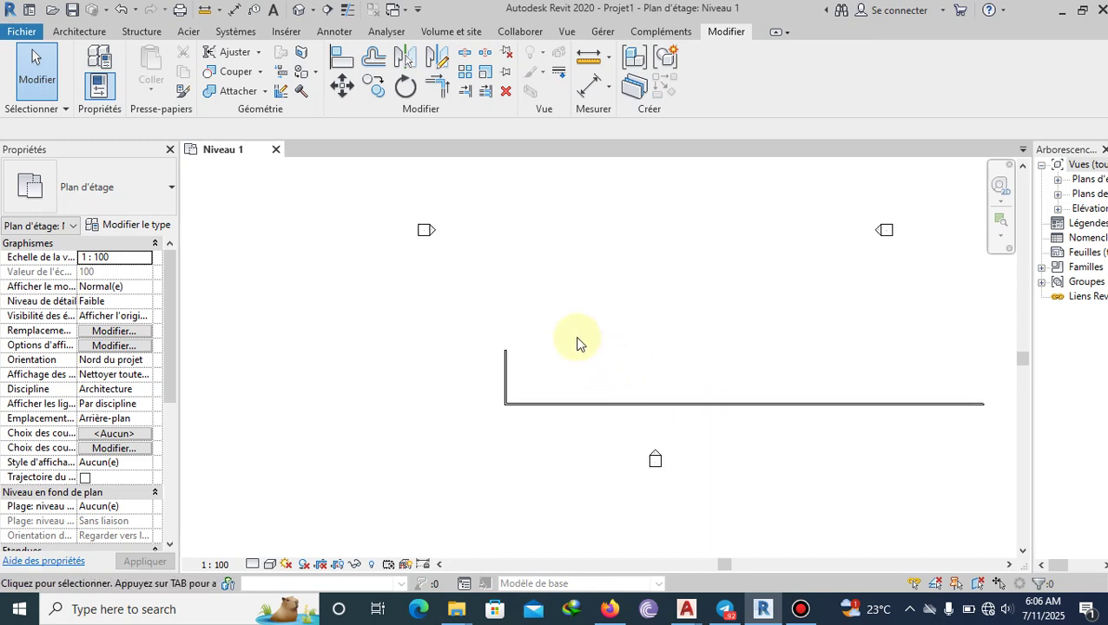
{"action": "left_click", "coordinate": [465, 55]}
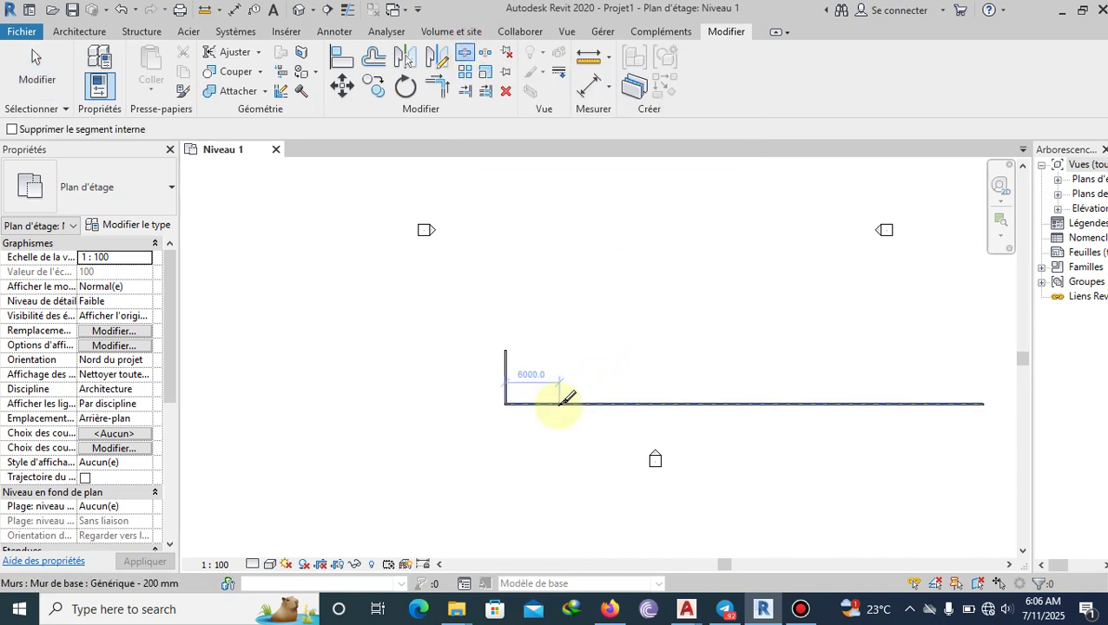
{"action": "scroll", "coordinate": [593, 393], "scroll_direction": "up", "scroll_amount": 2}
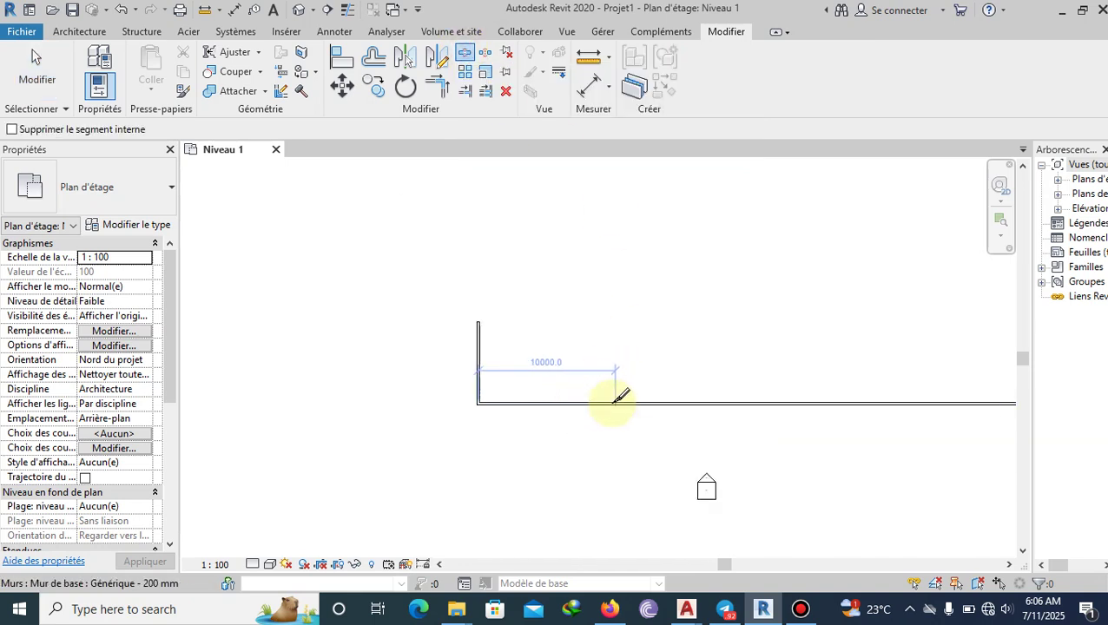
{"action": "left_click", "coordinate": [615, 402]}
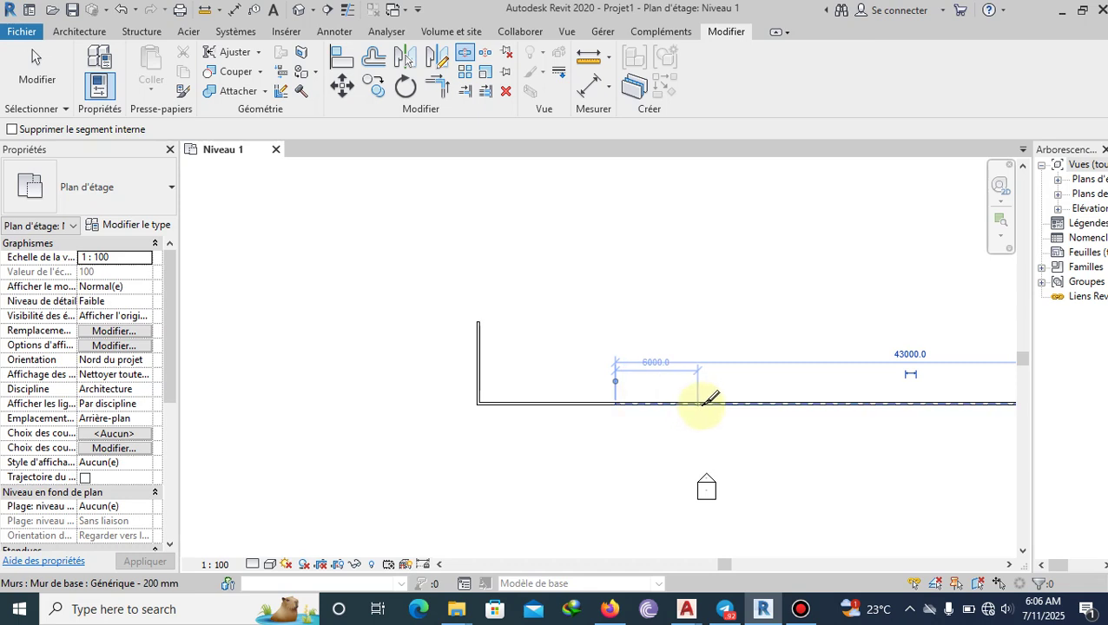
{"action": "left_click", "coordinate": [700, 402]}
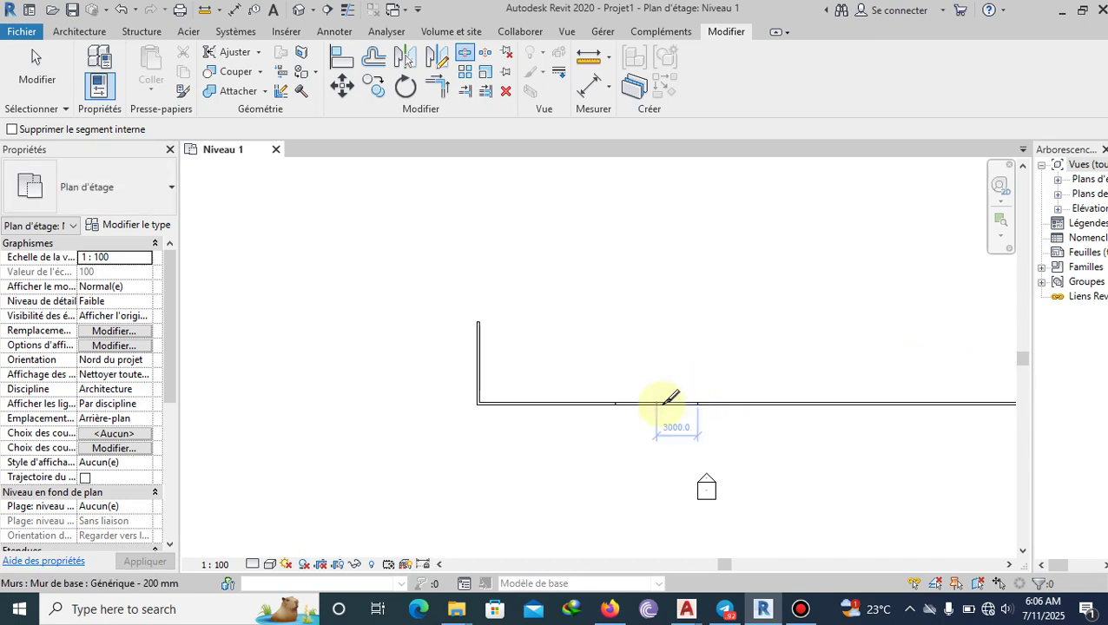
{"action": "key", "text": "Escape"}
{"action": "key", "text": "Escape"}
Nudge the horizontal wall's 6000 mm middle segment about 600 mm downward and slightly to the right
{"action": "left_click", "coordinate": [664, 406]}
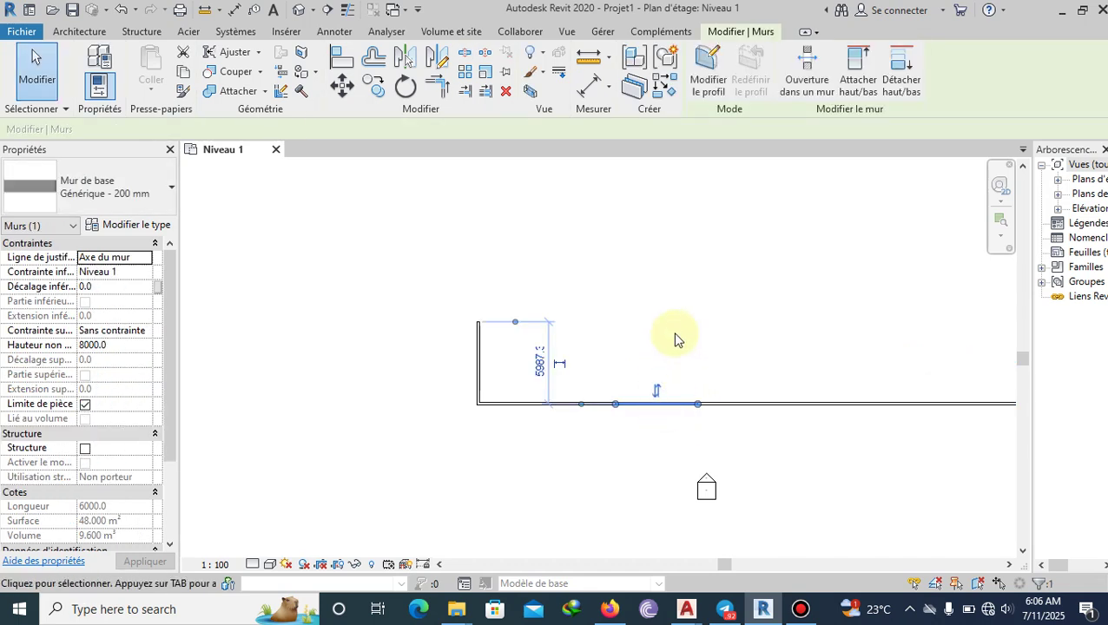
{"action": "key", "text": "Down"}
{"action": "key", "text": "Down"}
{"action": "key", "text": "Down"}
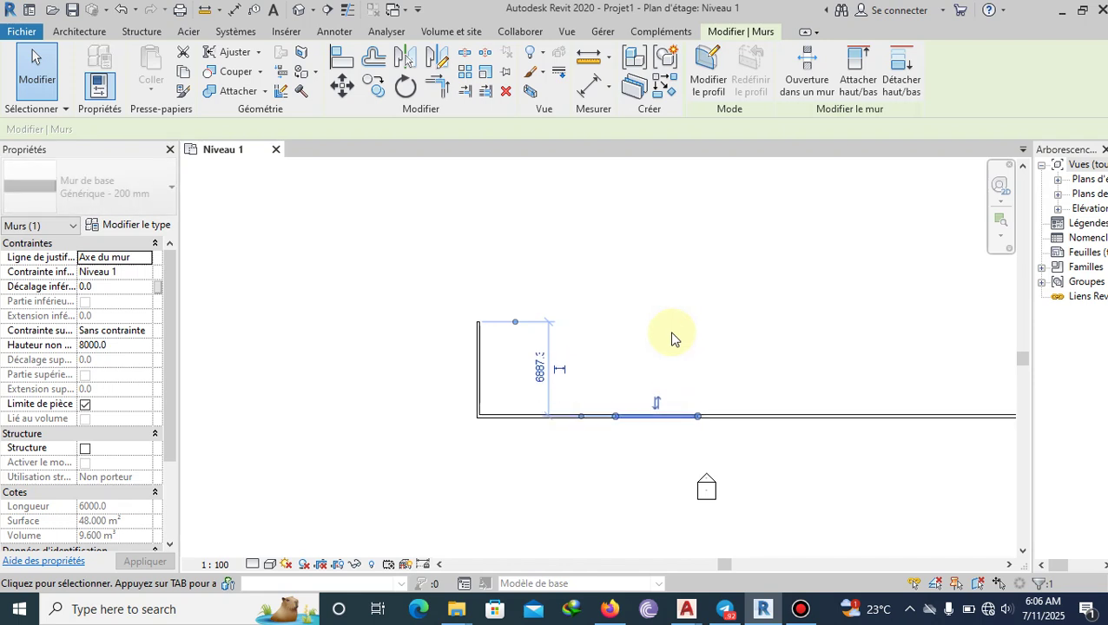
{"action": "key", "text": "Down"}
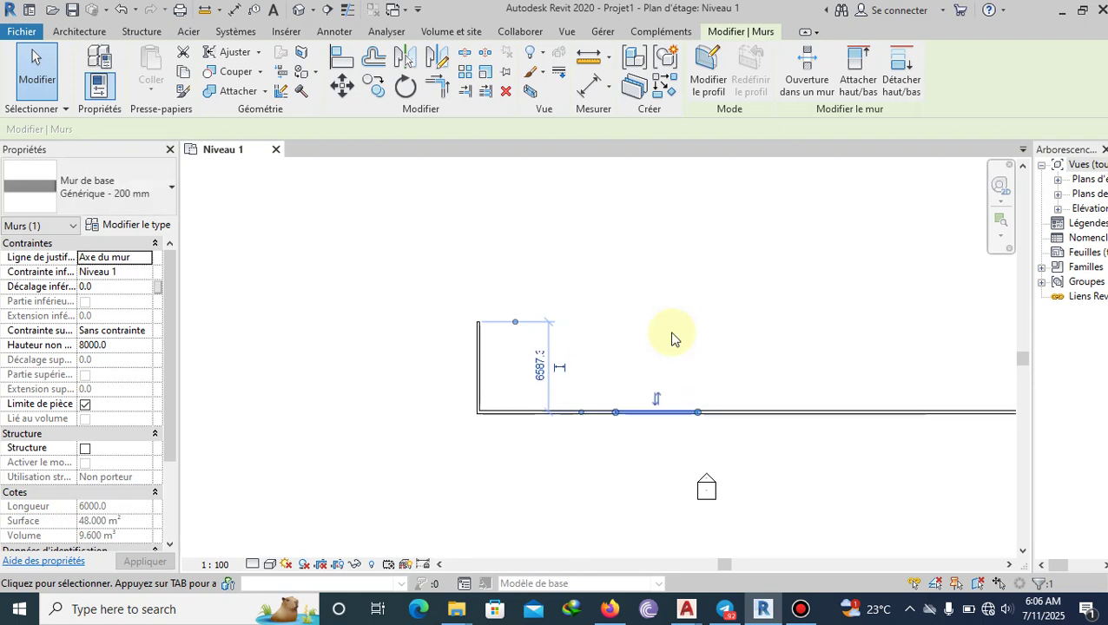
{"action": "key", "text": "Right"}
{"action": "key", "text": "Right"}
{"action": "key", "text": "Right"}
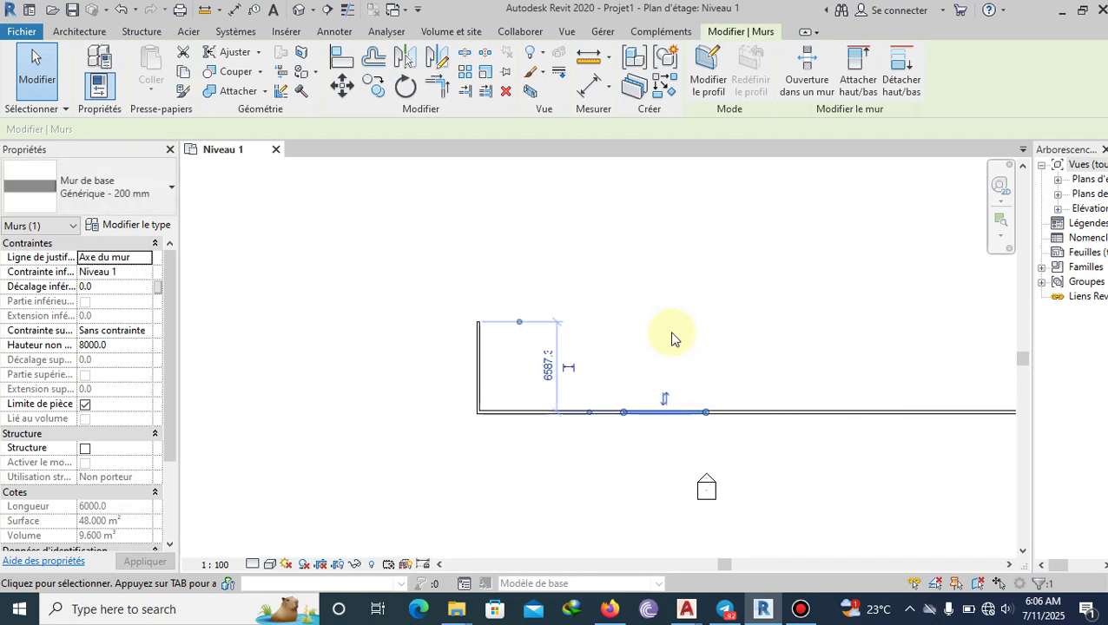
{"action": "key", "text": "Up"}
{"action": "key", "text": "Down"}
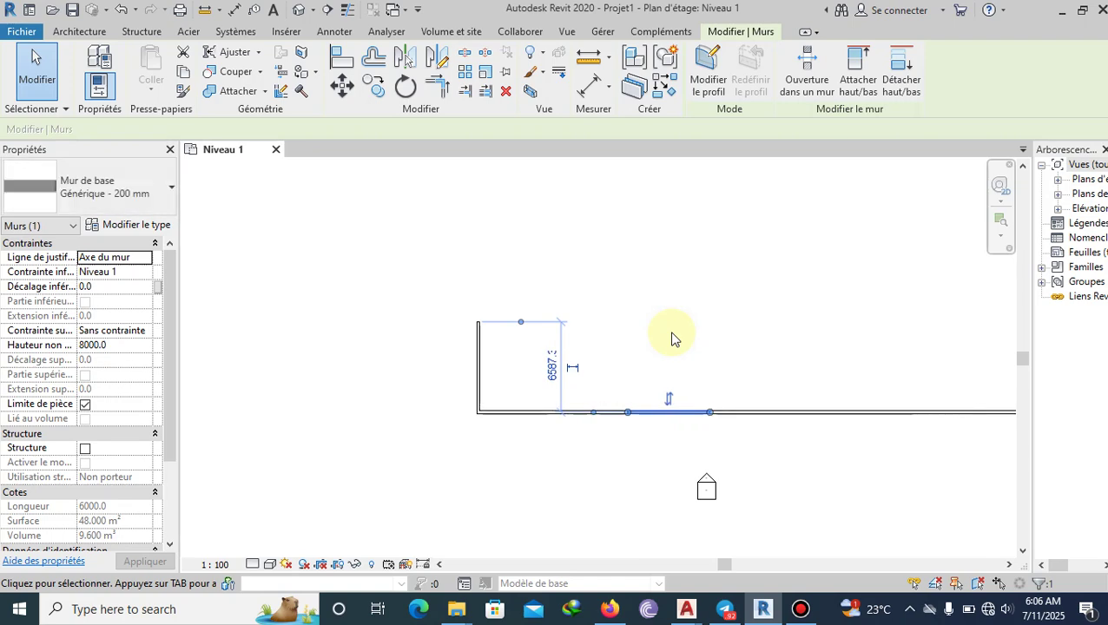
Delete the horizontal wall's 6000 mm middle segment to leave an opening
{"action": "scroll", "coordinate": [619, 405], "scroll_direction": "down", "scroll_amount": 1}
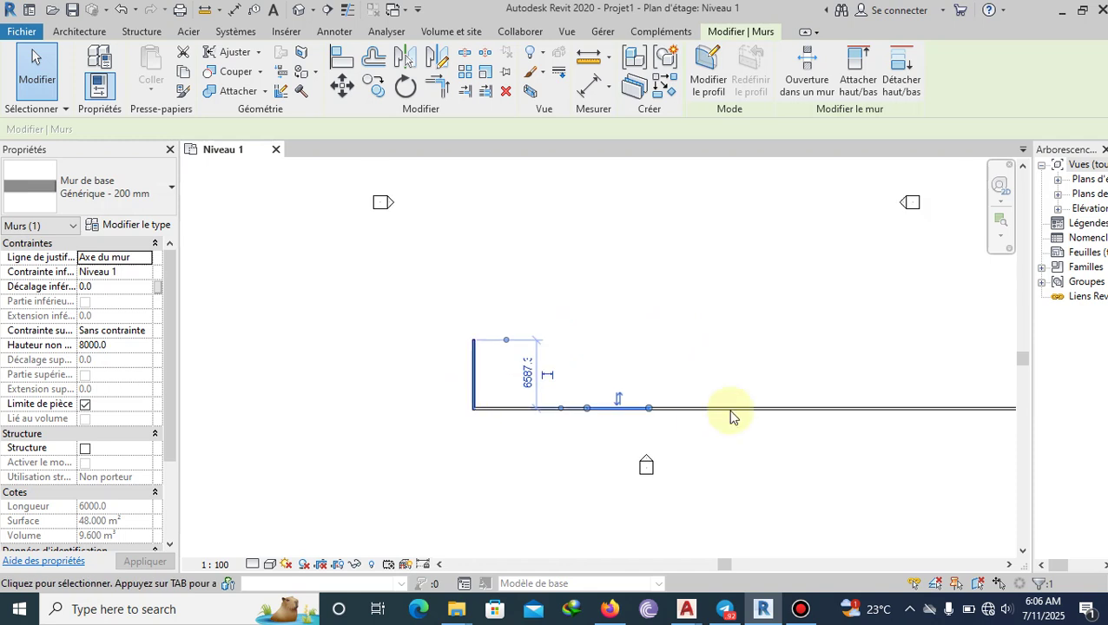
{"action": "scroll", "coordinate": [667, 363], "scroll_direction": "down", "scroll_amount": 1}
{"action": "scroll", "coordinate": [652, 377], "scroll_direction": "up", "scroll_amount": 1}
{"action": "scroll", "coordinate": [608, 404], "scroll_direction": "up", "scroll_amount": 1}
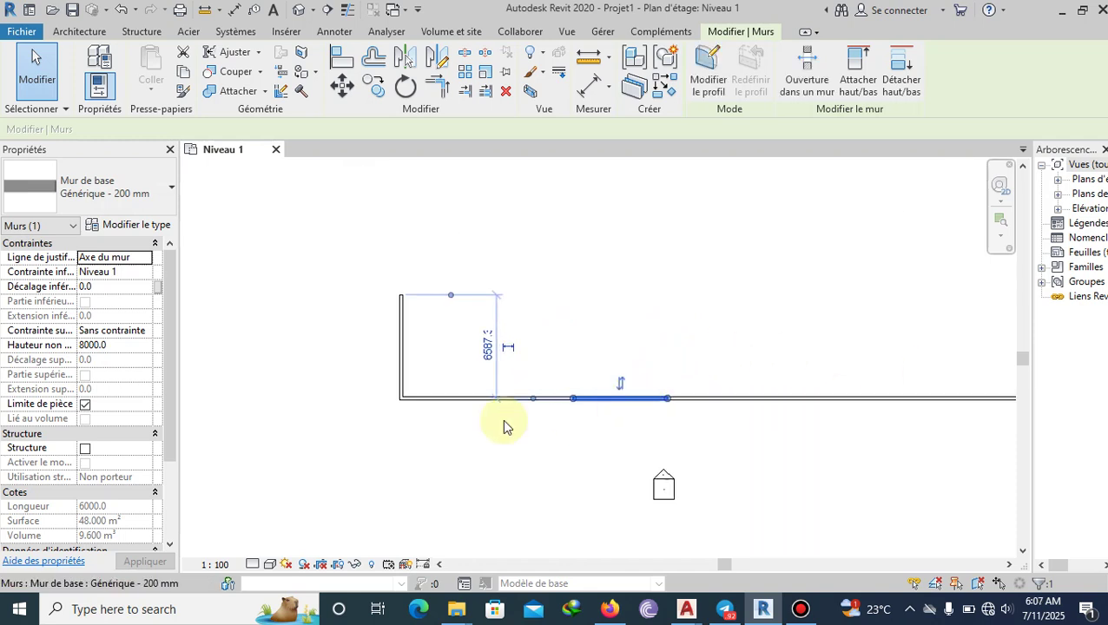
{"action": "scroll", "coordinate": [426, 409], "scroll_direction": "down", "scroll_amount": 1}
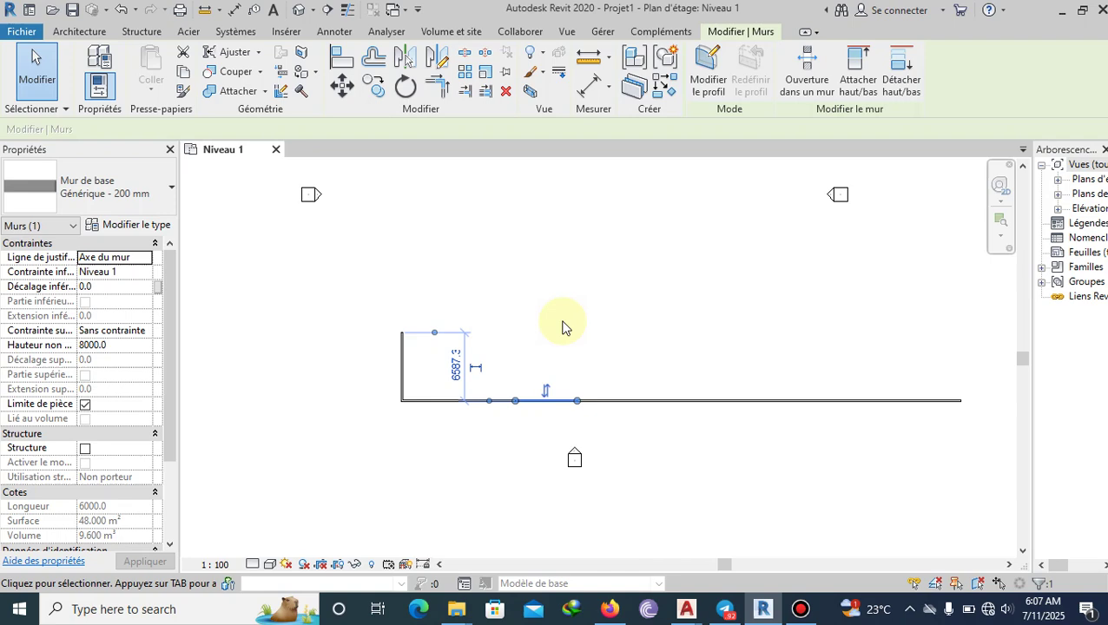
{"action": "left_click", "coordinate": [550, 329]}
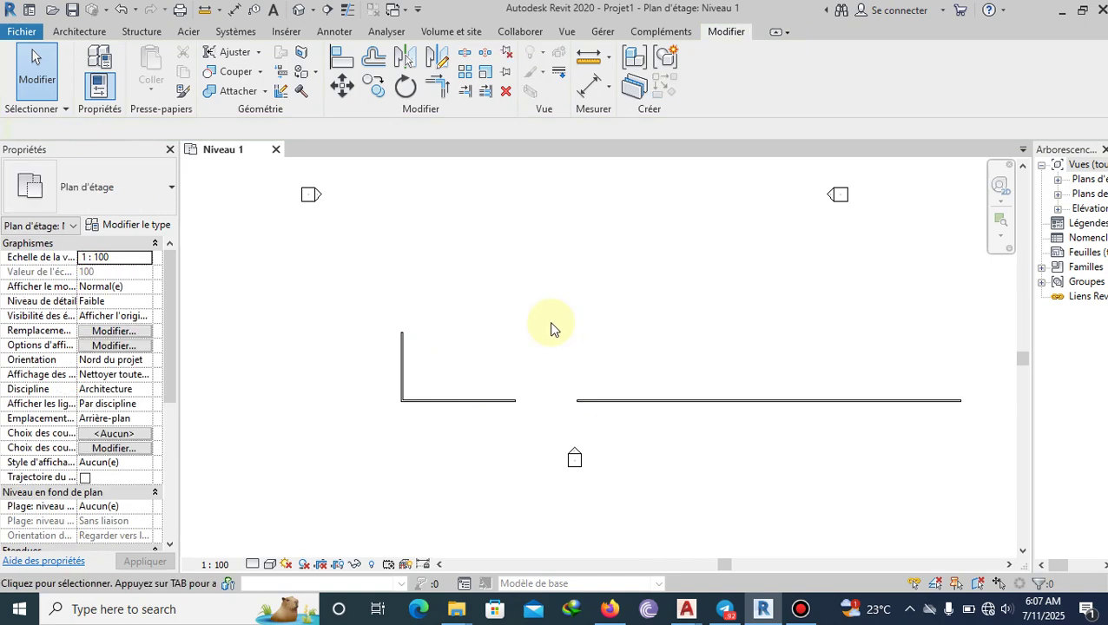
Split the long horizontal wall beyond the opening with a 25.4 mm joint gap, about 26400 mm from its far end
{"action": "left_click", "coordinate": [485, 56]}
{"action": "scroll", "coordinate": [686, 395], "scroll_direction": "up", "scroll_amount": 2}
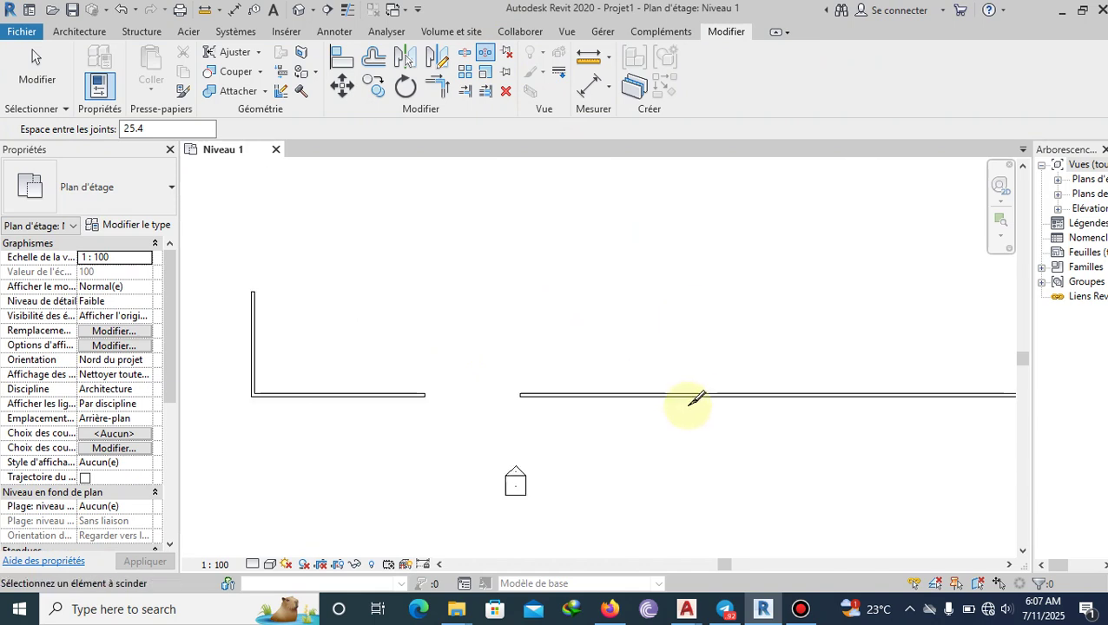
{"action": "left_click", "coordinate": [688, 395]}
{"action": "scroll", "coordinate": [715, 378], "scroll_direction": "right", "scroll_amount": 3}
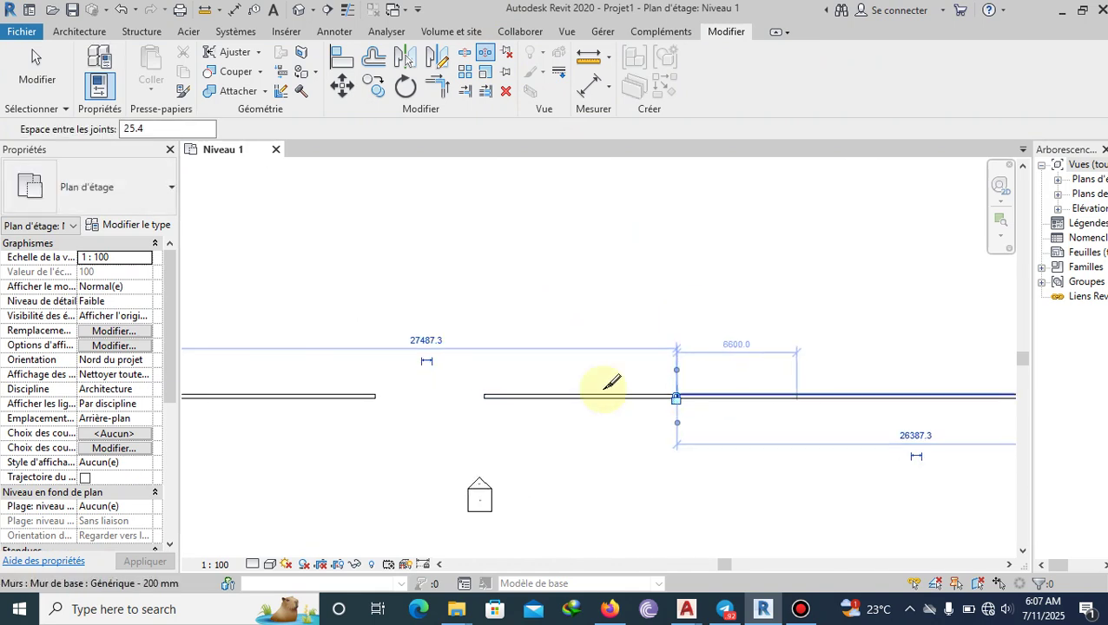
Split the long horizontal wall again with a 25.4 mm joint gap, about 11187 mm beyond the first gap, and inspect the joint up close
{"action": "scroll", "coordinate": [779, 383], "scroll_direction": "up", "scroll_amount": 1}
{"action": "left_click", "coordinate": [775, 396]}
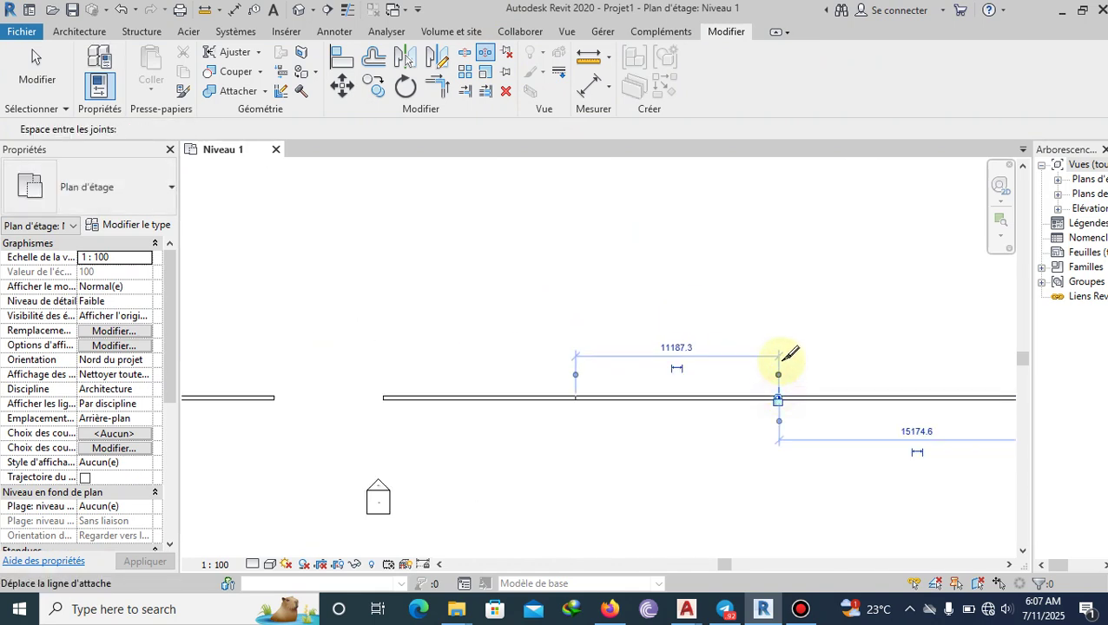
{"action": "scroll", "coordinate": [638, 386], "scroll_direction": "up", "scroll_amount": 3}
{"action": "scroll", "coordinate": [556, 398], "scroll_direction": "up", "scroll_amount": 5}
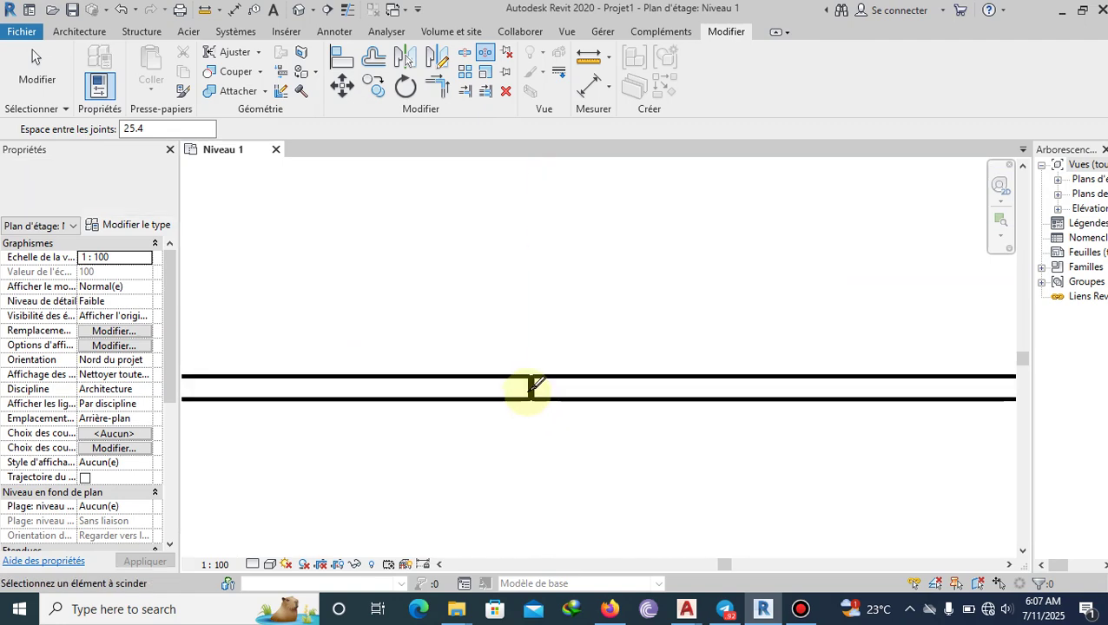
{"action": "key", "text": "Escape"}
{"action": "scroll", "coordinate": [535, 376], "scroll_direction": "up", "scroll_amount": 2}
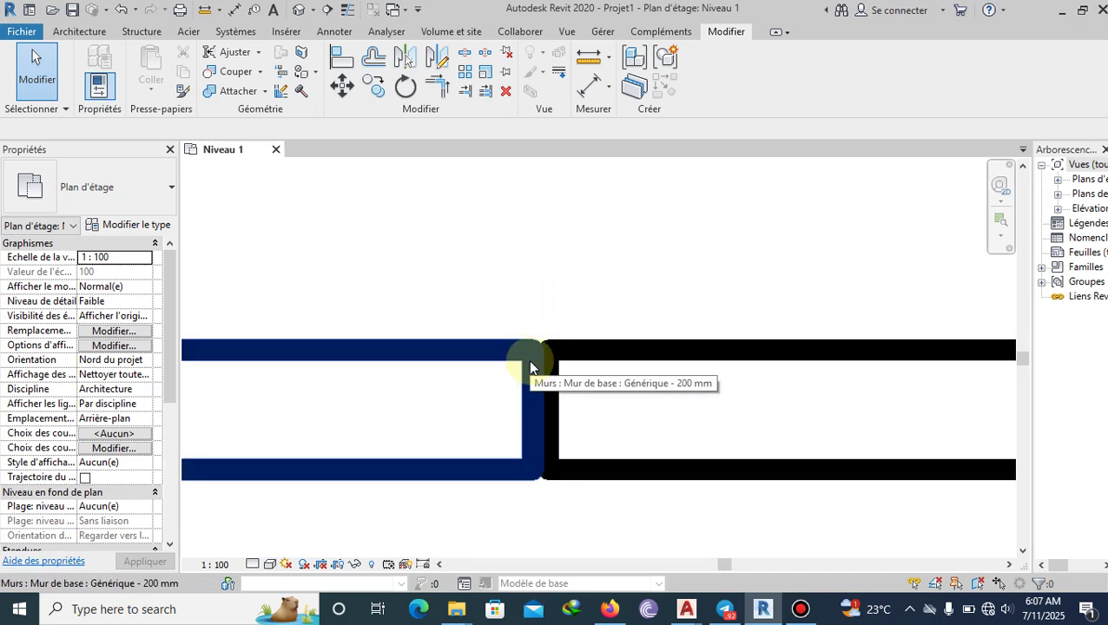
{"action": "scroll", "coordinate": [430, 463], "scroll_direction": "down", "scroll_amount": 5}
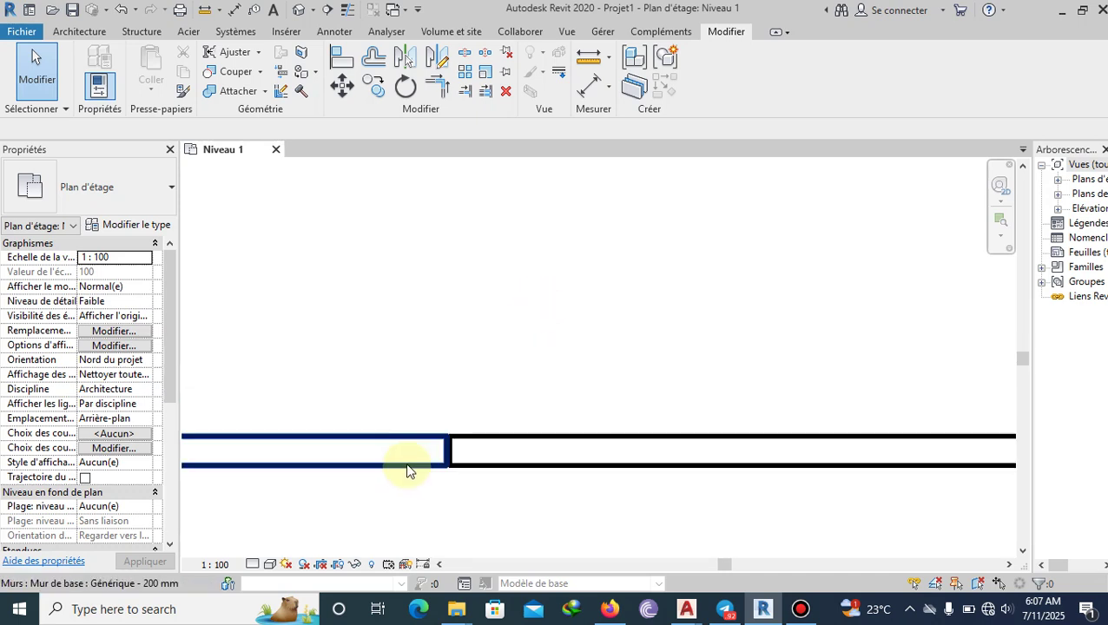
Select the wall segment between the two joint gaps and nudge it down, back up, and about 100 mm to the right
{"action": "left_click", "coordinate": [607, 457]}
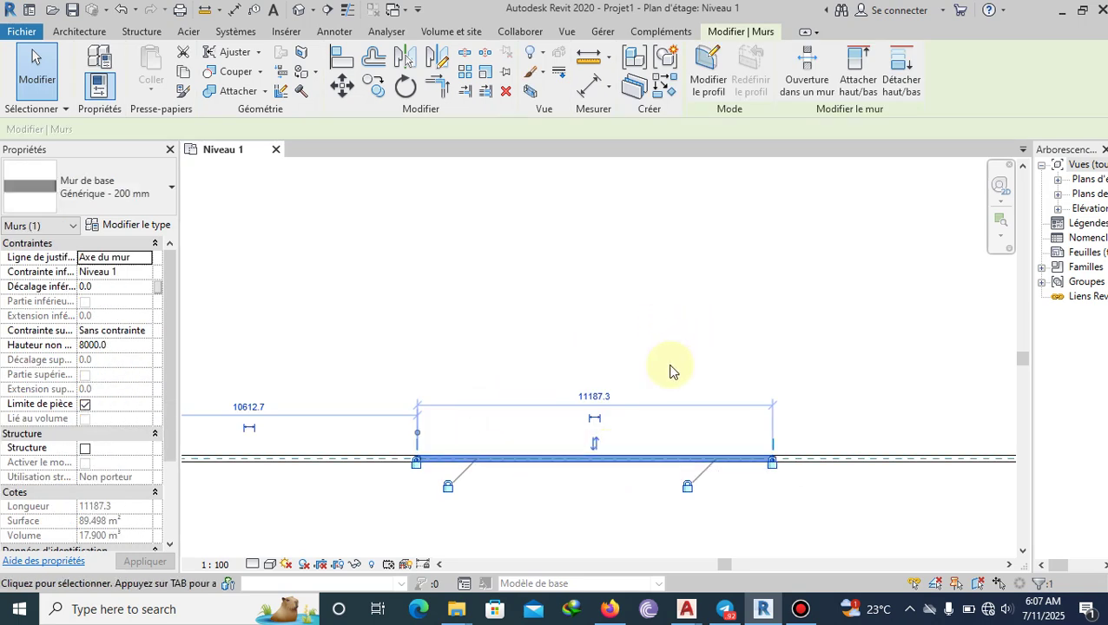
{"action": "scroll", "coordinate": [669, 372], "scroll_direction": "down", "scroll_amount": 1, "text": "ctrl"}
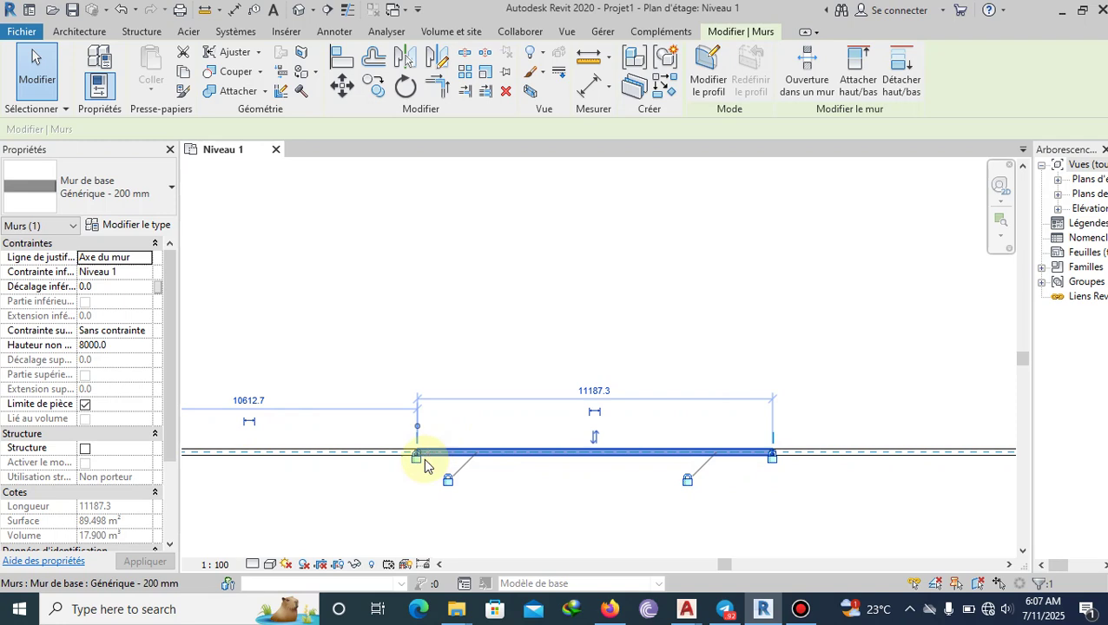
{"action": "scroll", "coordinate": [415, 458], "scroll_direction": "up", "scroll_amount": 3}
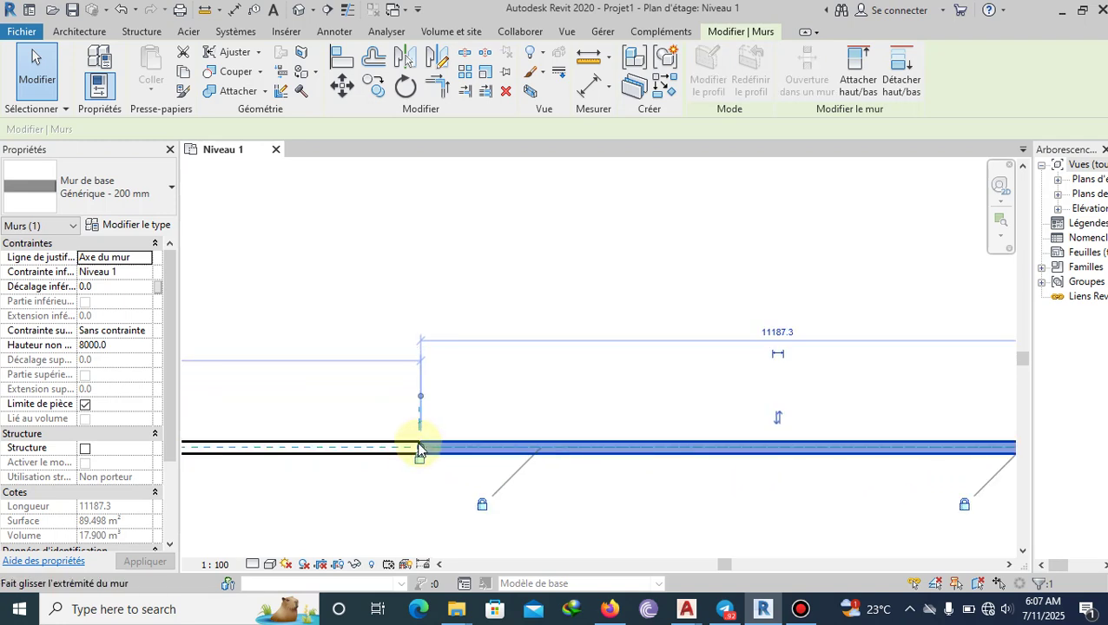
{"action": "scroll", "coordinate": [395, 447], "scroll_direction": "down", "scroll_amount": 3}
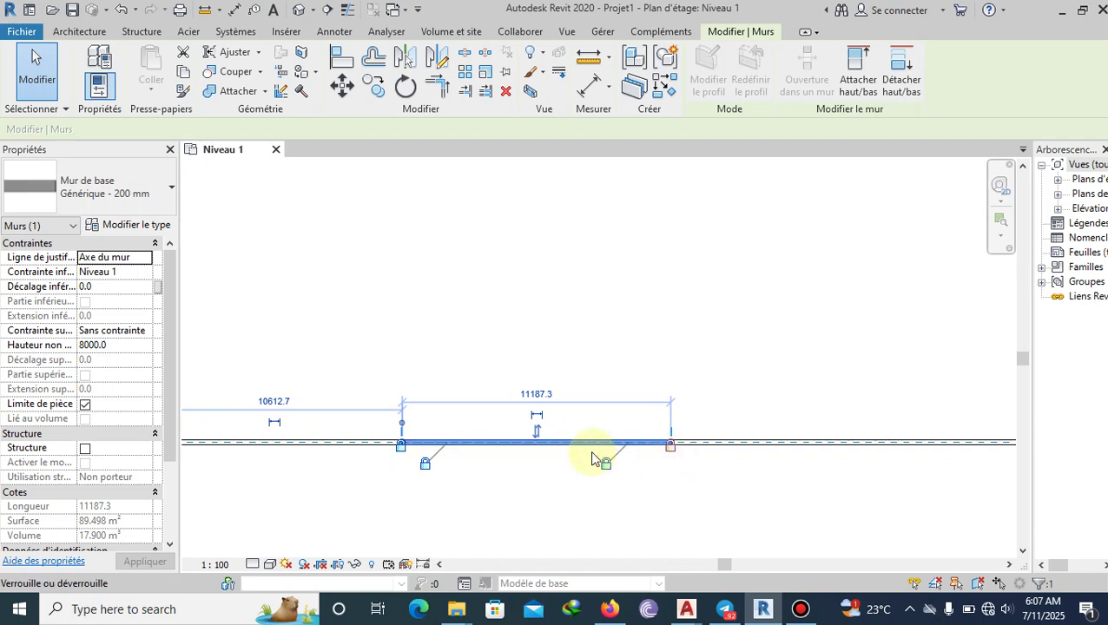
{"action": "scroll", "coordinate": [434, 461], "scroll_direction": "up", "scroll_amount": 2}
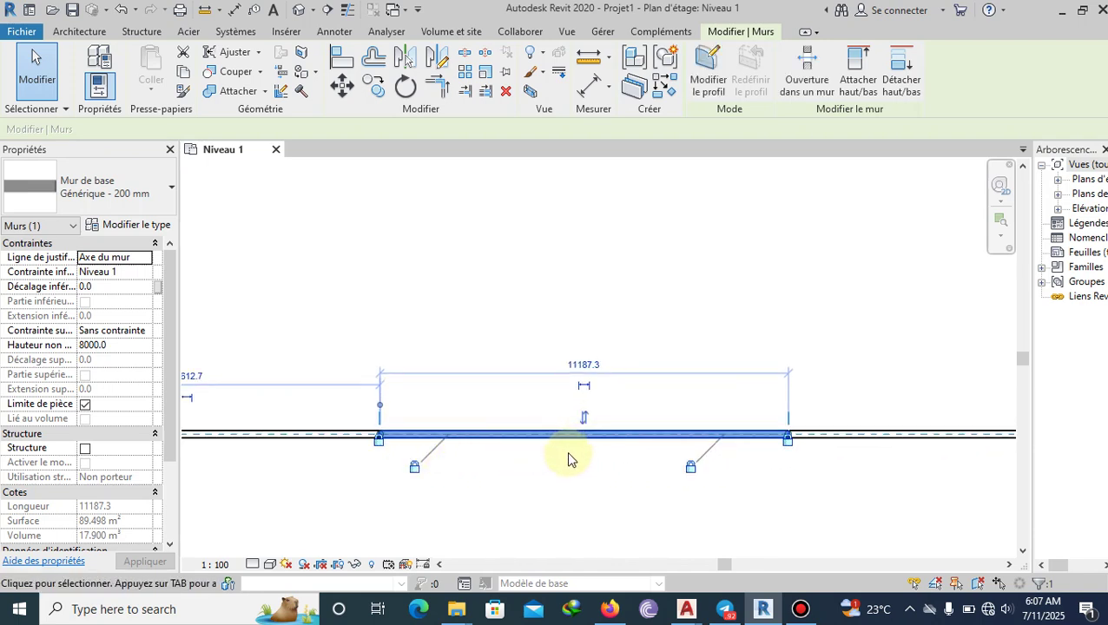
{"action": "scroll", "coordinate": [487, 454], "scroll_direction": "down", "scroll_amount": 1}
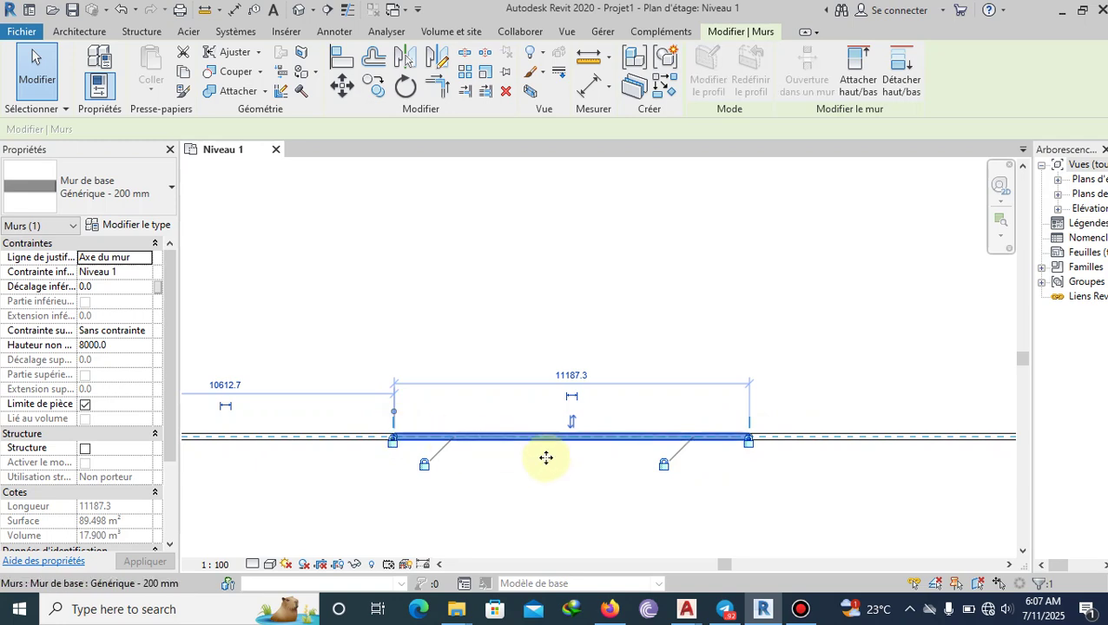
{"action": "scroll", "coordinate": [694, 483], "scroll_direction": "down", "scroll_amount": 2}
{"action": "scroll", "coordinate": [694, 483], "scroll_direction": "up", "scroll_amount": 1}
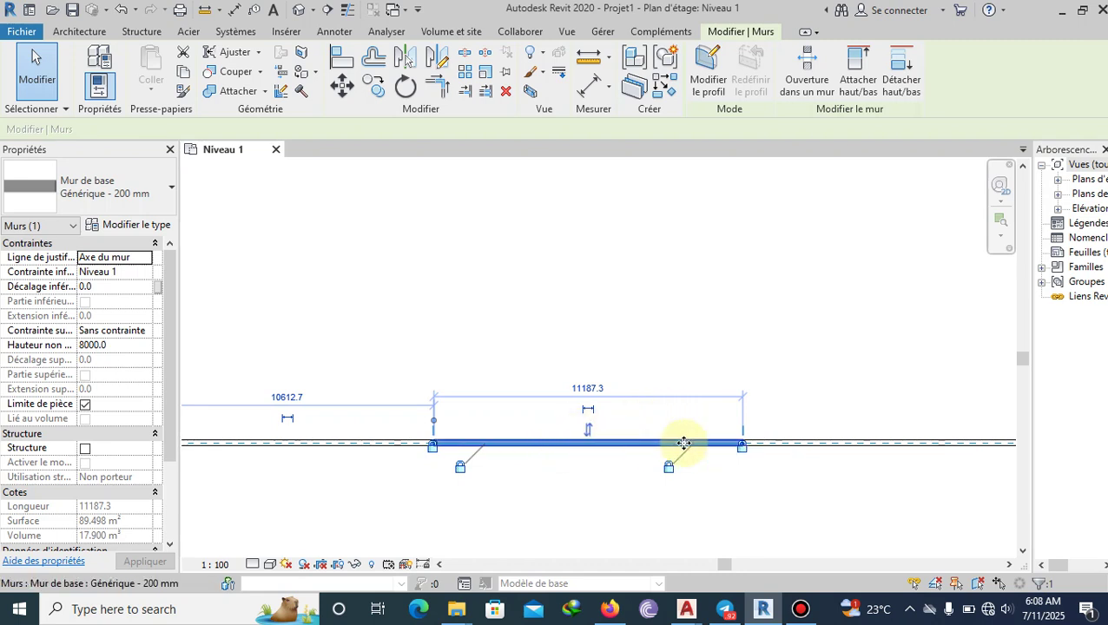
{"action": "key", "text": "Down"}
{"action": "key", "text": "Up"}
{"action": "key", "text": "Right"}
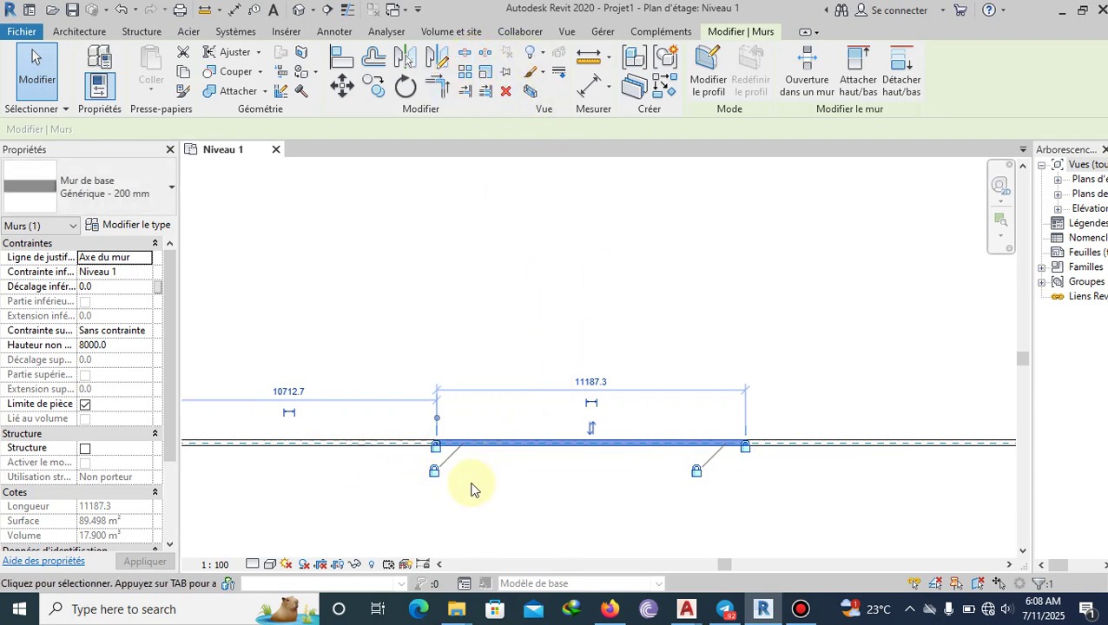
Remove the joint-gap locks at both ends of the middle segment and nudge it right until it overlaps the neighbouring wall
{"action": "left_click", "coordinate": [436, 449]}
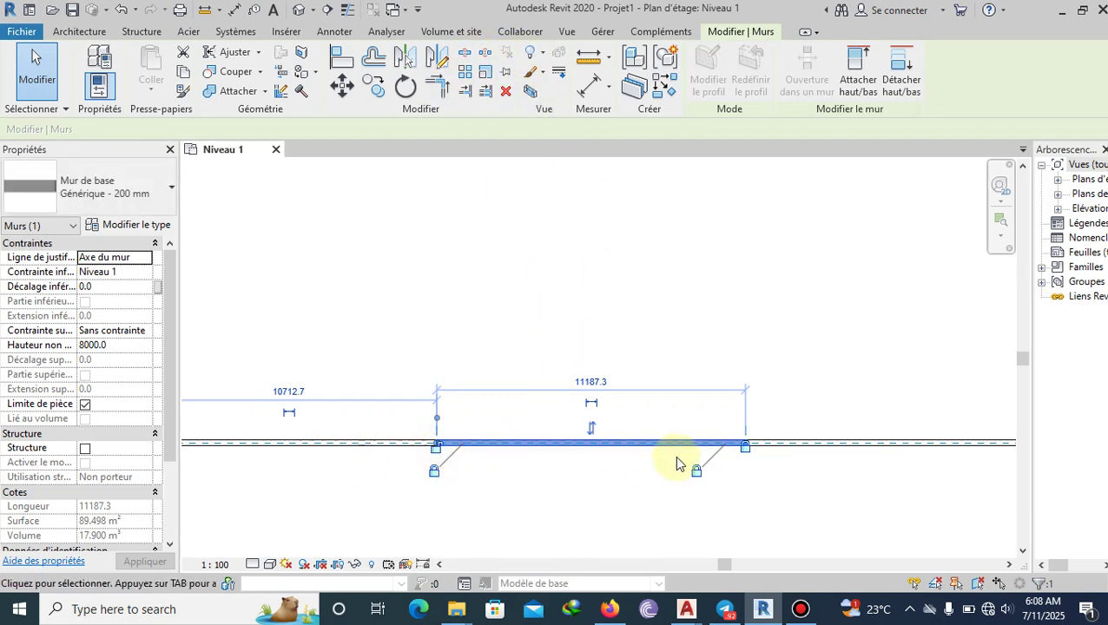
{"action": "left_click", "coordinate": [745, 448]}
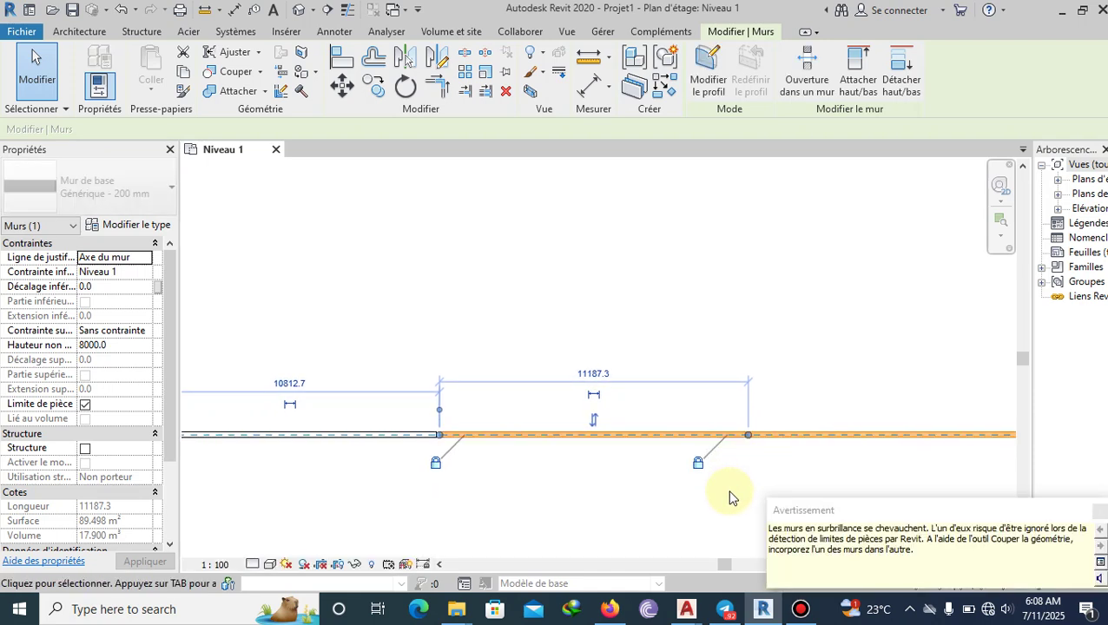
{"action": "key", "text": "Right"}
{"action": "key", "text": "Right"}
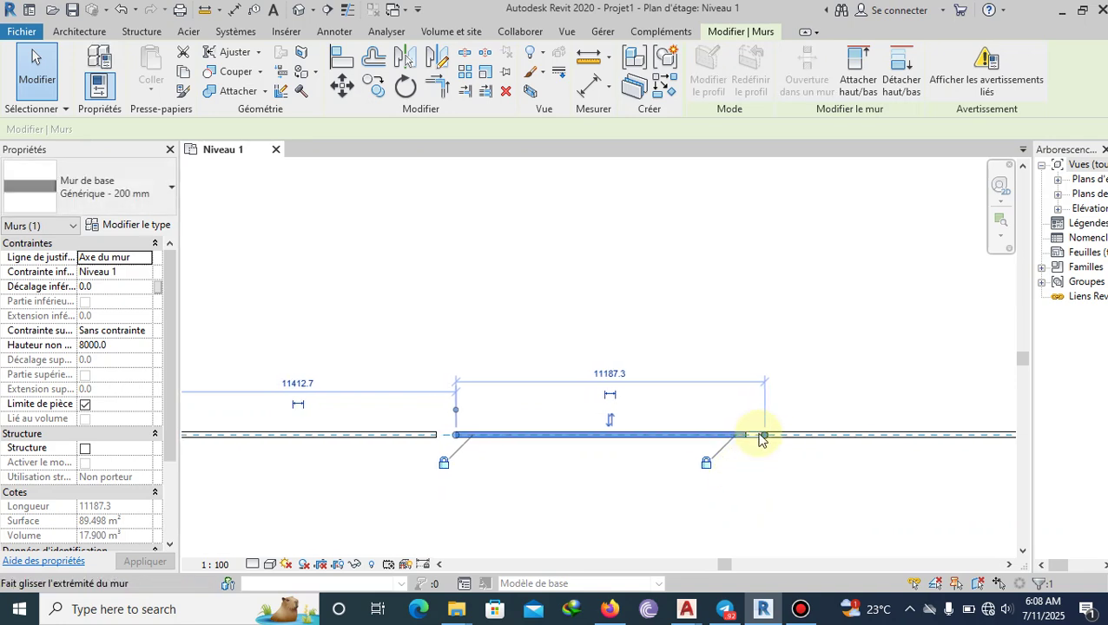
{"action": "scroll", "coordinate": [761, 441], "scroll_direction": "up", "scroll_amount": 2}
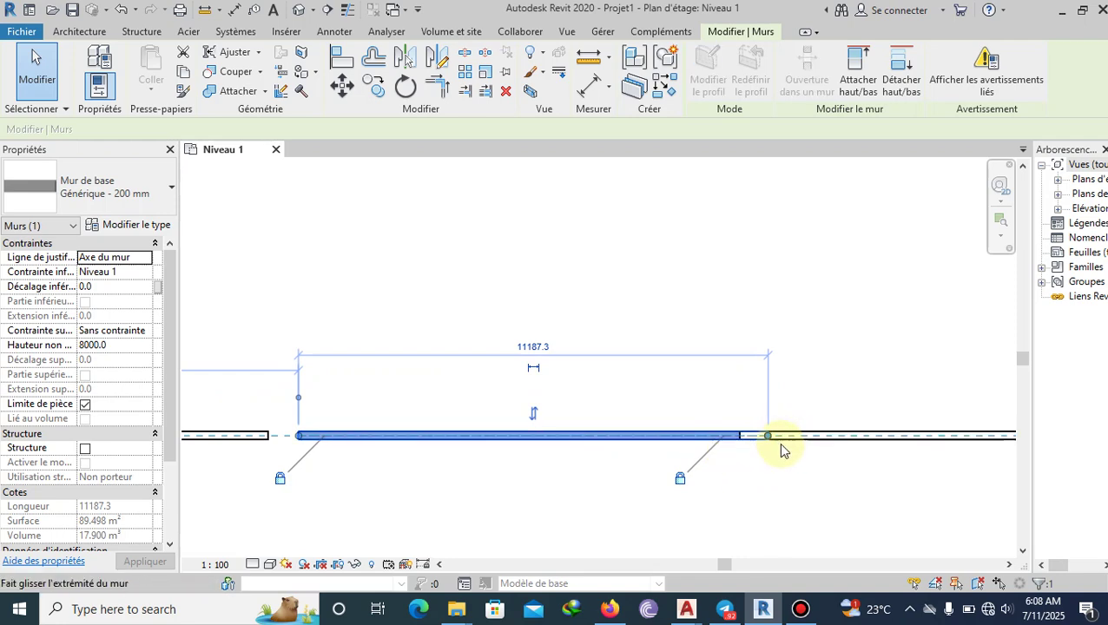
{"action": "key", "text": "Right"}
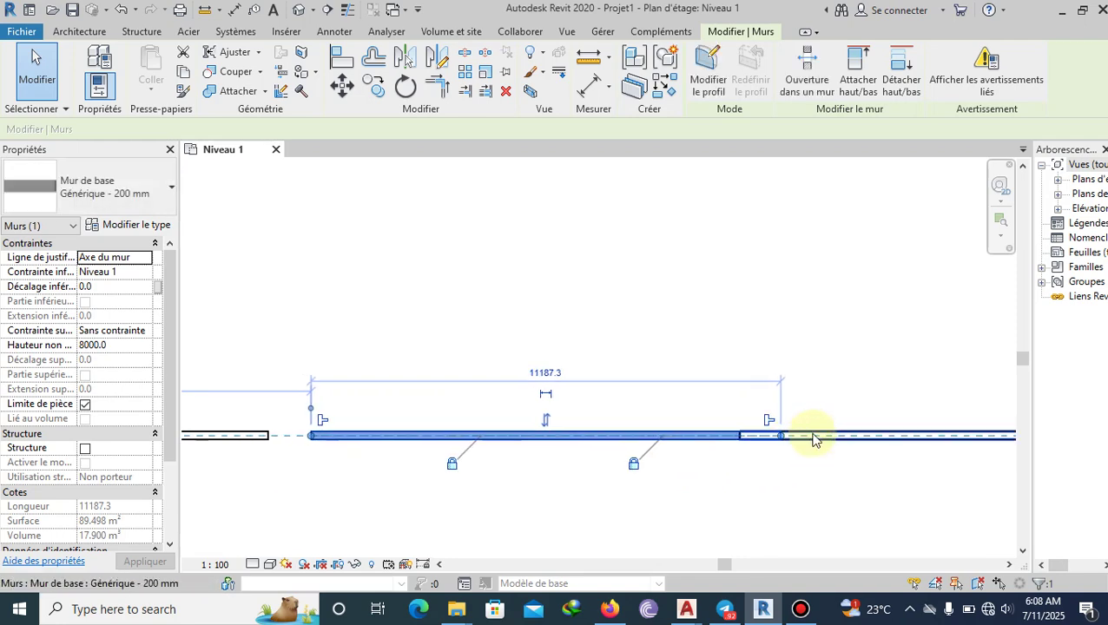
Nudge the middle segment left until it overlaps the left-hand wall, and back right until it fits between both neighbouring walls
{"action": "key", "text": "Left"}
{"action": "key", "text": "Left"}
{"action": "key", "text": "Left"}
{"action": "key", "text": "Left"}
{"action": "key", "text": "Left"}
{"action": "key", "text": "Left"}
{"action": "key", "text": "Left"}
{"action": "key", "text": "Left"}
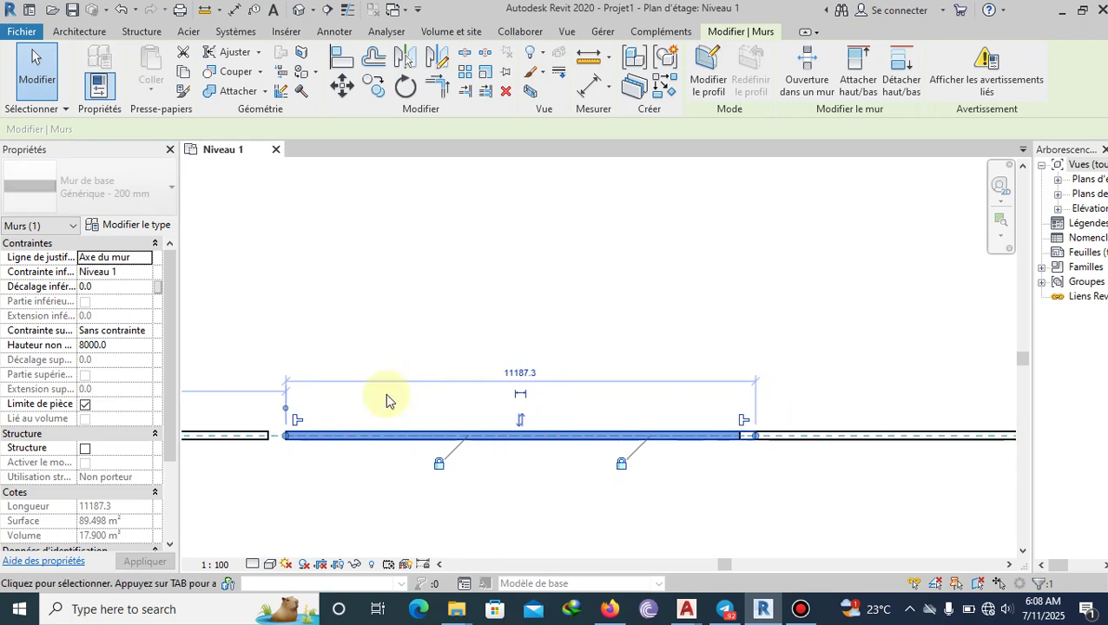
{"action": "key", "text": "Left"}
{"action": "key", "text": "Left"}
{"action": "key", "text": "Left"}
{"action": "key", "text": "Left"}
{"action": "key", "text": "Left"}
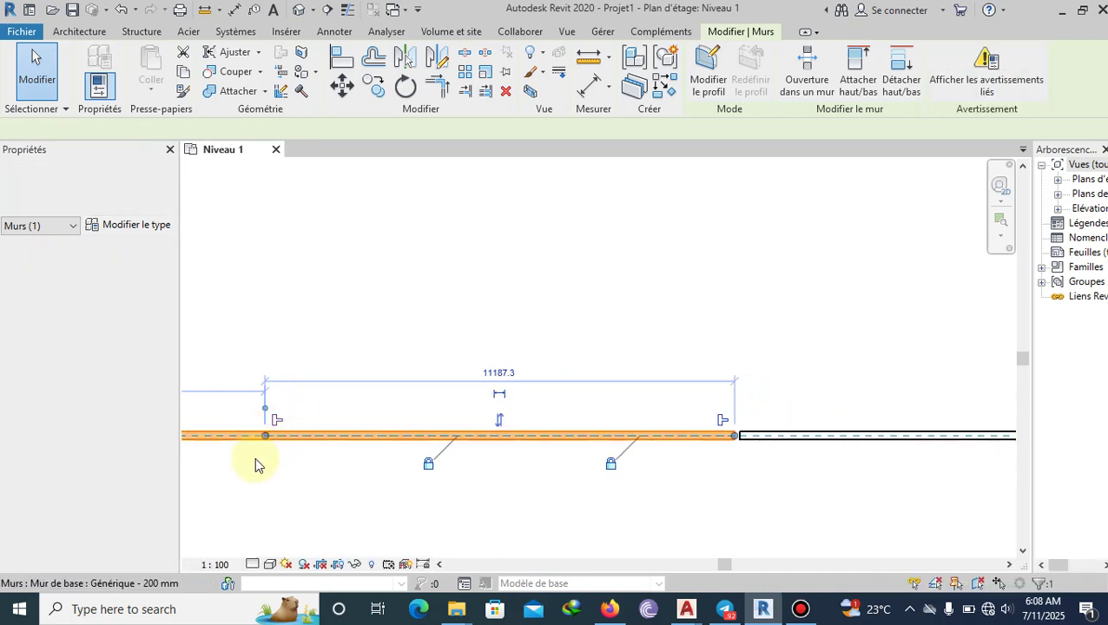
{"action": "key", "text": "Left"}
{"action": "key", "text": "Left"}
{"action": "key", "text": "Left"}
{"action": "key", "text": "Left"}
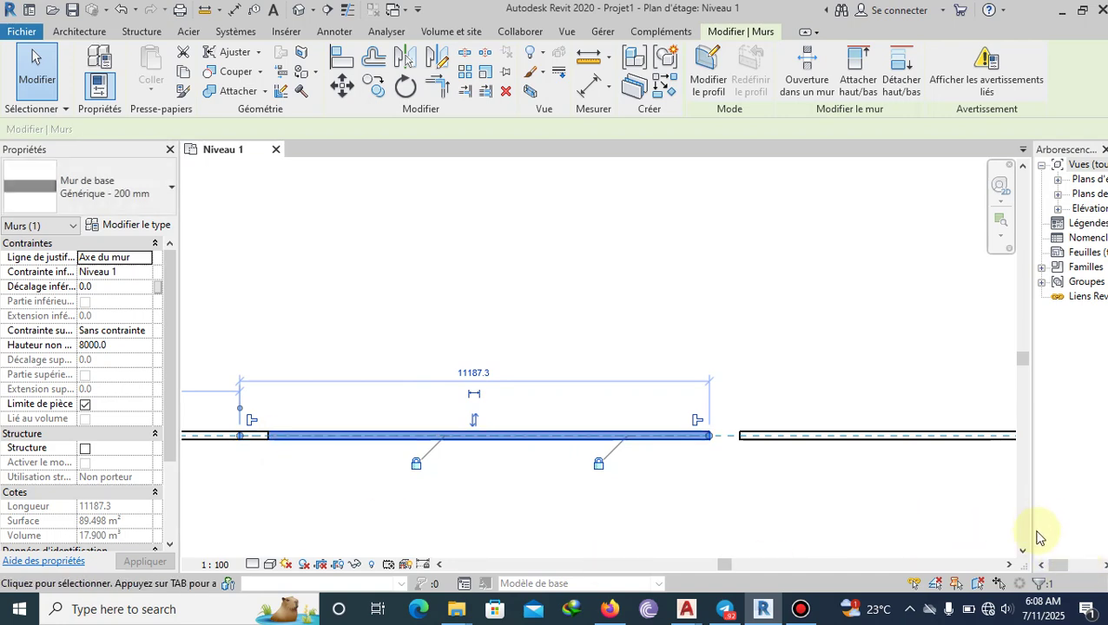
{"action": "key", "text": "Right"}
{"action": "key", "text": "Right"}
{"action": "key", "text": "Right"}
{"action": "key", "text": "Right"}
{"action": "key", "text": "Right"}
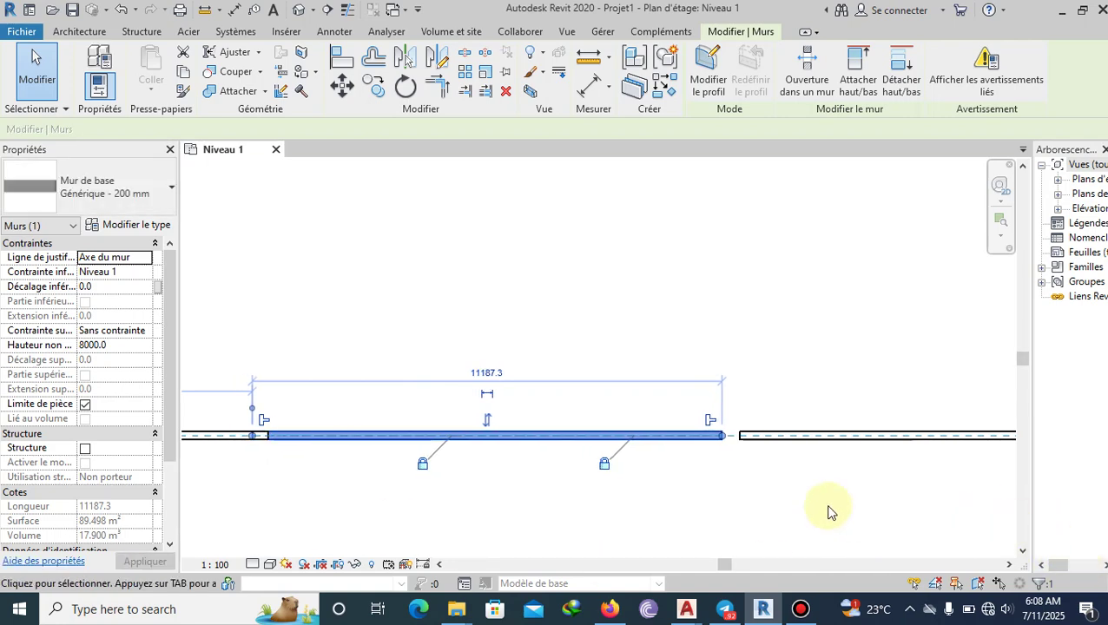
{"action": "key", "text": "Right"}
{"action": "key", "text": "Right"}
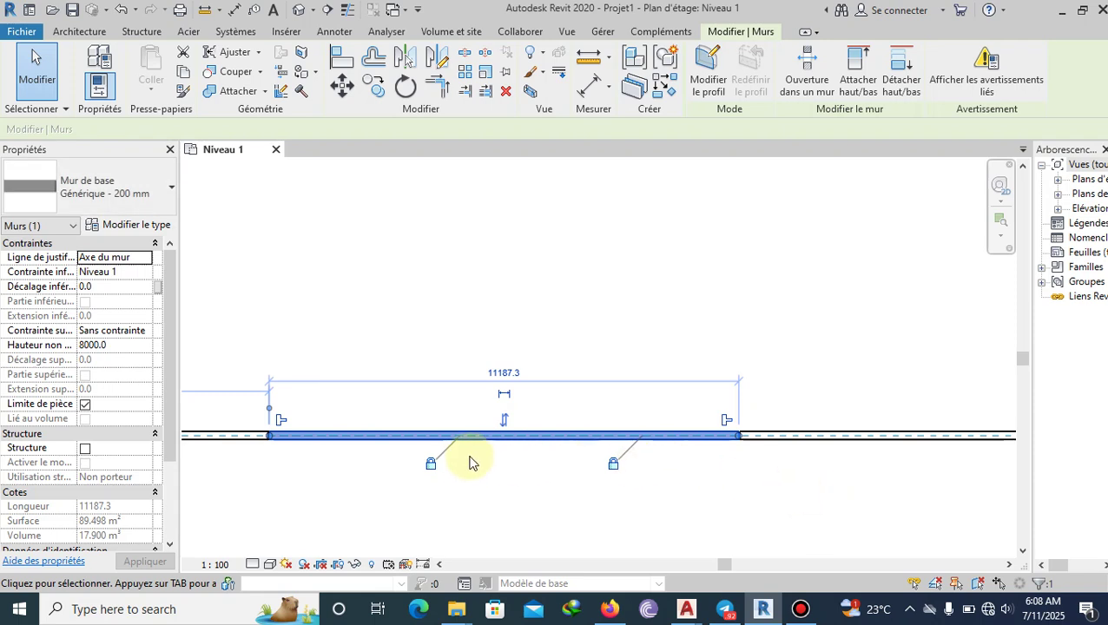
Nudge the middle segment up and down with its alignment locks still on, so the neighbouring walls move along with it
{"action": "key", "text": "Up"}
{"action": "key", "text": "Up"}
{"action": "key", "text": "Up"}
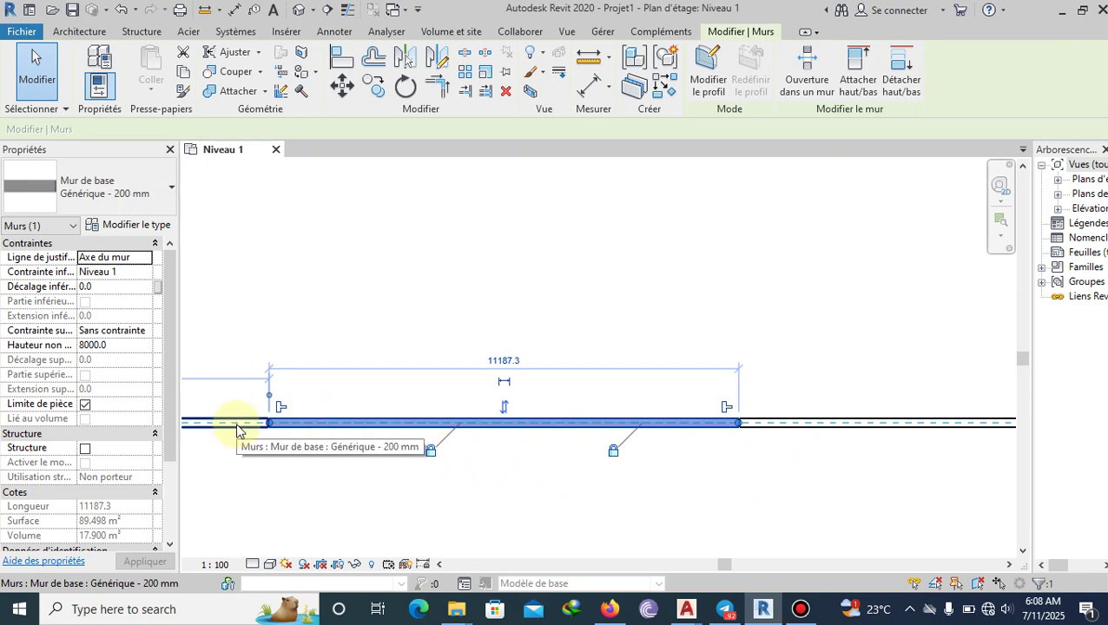
{"action": "key", "text": "Down"}
{"action": "key", "text": "Down"}
{"action": "key", "text": "Down"}
{"action": "key", "text": "Down"}
{"action": "key", "text": "Down"}
{"action": "key", "text": "Down"}
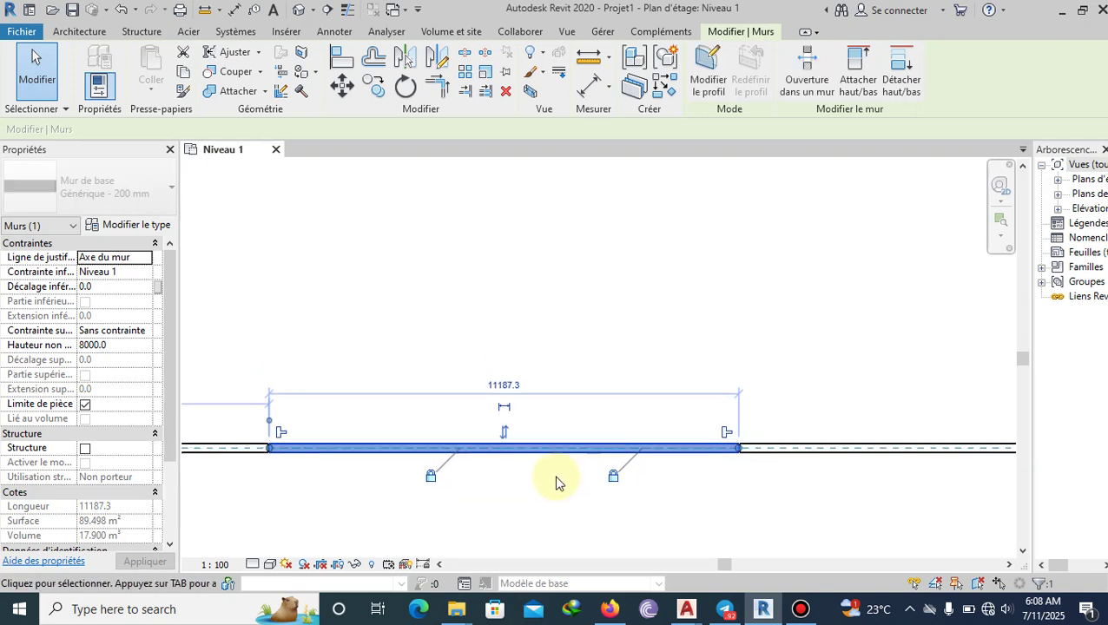
{"action": "key", "text": "Up"}
{"action": "key", "text": "Up"}
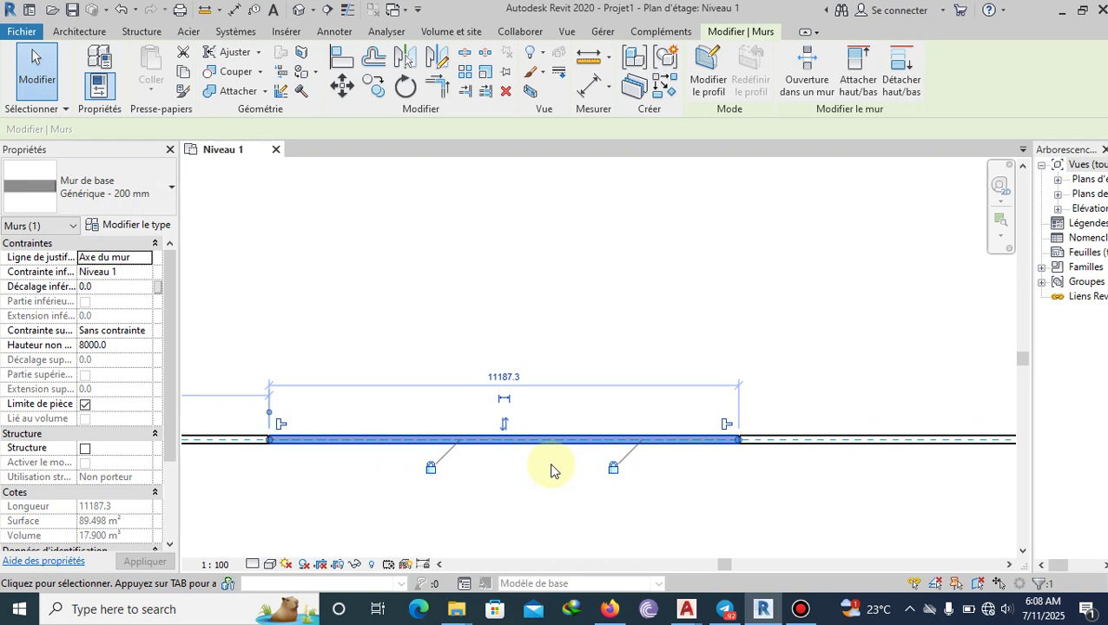
Unlock both alignment constraints on the middle segment and nudge it up and down, ending about 300 mm below the neighbouring walls
{"action": "left_click", "coordinate": [431, 469]}
{"action": "left_click", "coordinate": [616, 470]}
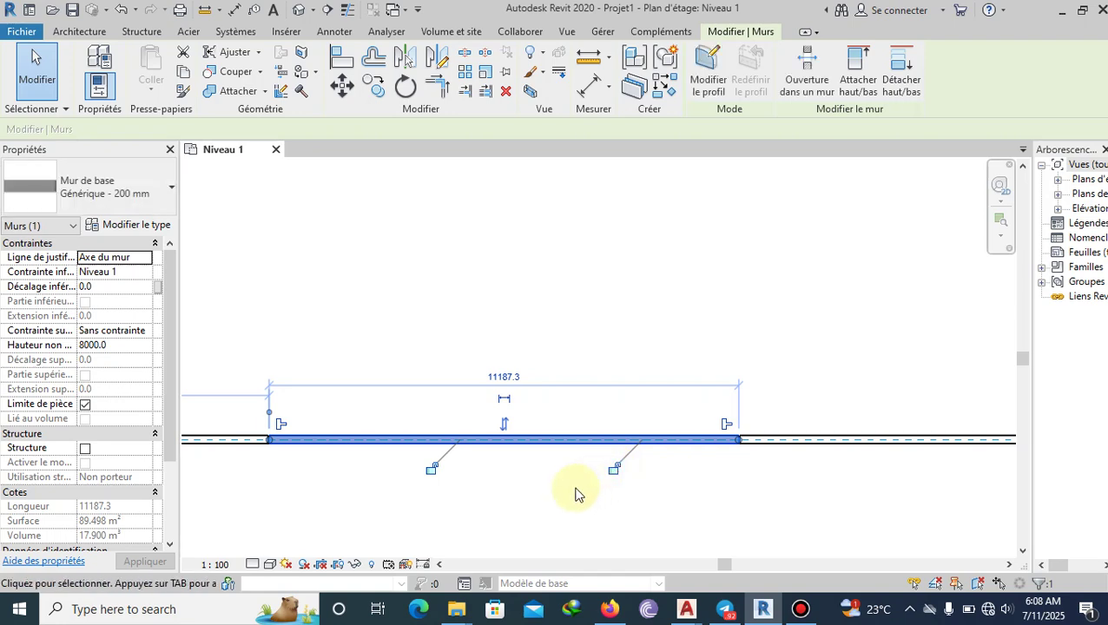
{"action": "key", "text": "Up"}
{"action": "key", "text": "Up"}
{"action": "key", "text": "Up"}
{"action": "key", "text": "Up"}
{"action": "key", "text": "Up"}
{"action": "key", "text": "Up"}
{"action": "key", "text": "Up"}
{"action": "key", "text": "Up"}
{"action": "key", "text": "Down"}
{"action": "key", "text": "Down"}
{"action": "key", "text": "Down"}
{"action": "key", "text": "Down"}
{"action": "key", "text": "Down"}
{"action": "key", "text": "Down"}
{"action": "key", "text": "Down"}
{"action": "key", "text": "Down"}
{"action": "key", "text": "Down"}
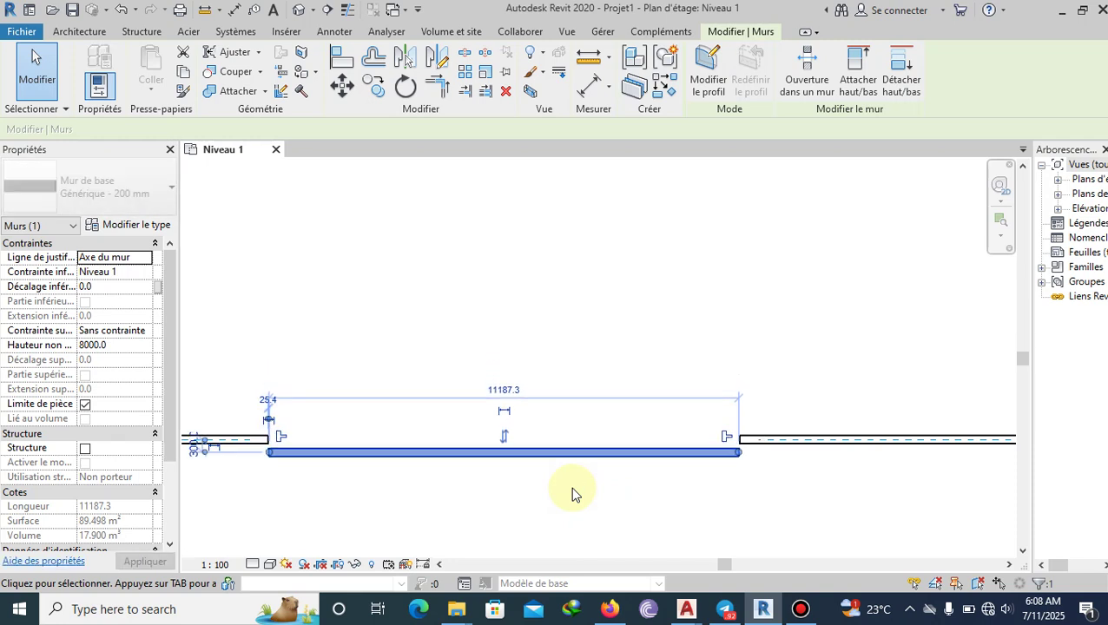
Nudge the offset segment left and about 300 mm right, and return it to its 25.4 mm gap position
{"action": "key", "text": "Left"}
{"action": "key", "text": "Left"}
{"action": "key", "text": "Left"}
{"action": "key", "text": "Right"}
{"action": "key", "text": "Right"}
{"action": "key", "text": "Right"}
{"action": "key", "text": "Right"}
{"action": "key", "text": "Right"}
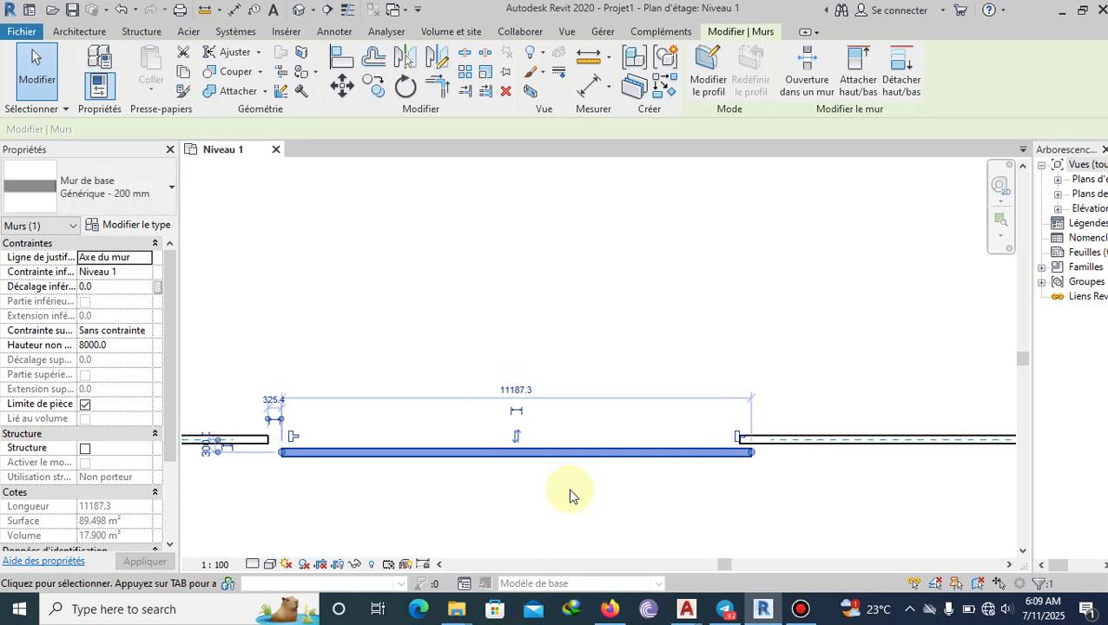
{"action": "key", "text": "Left"}
{"action": "key", "text": "Left"}
{"action": "key", "text": "Left"}
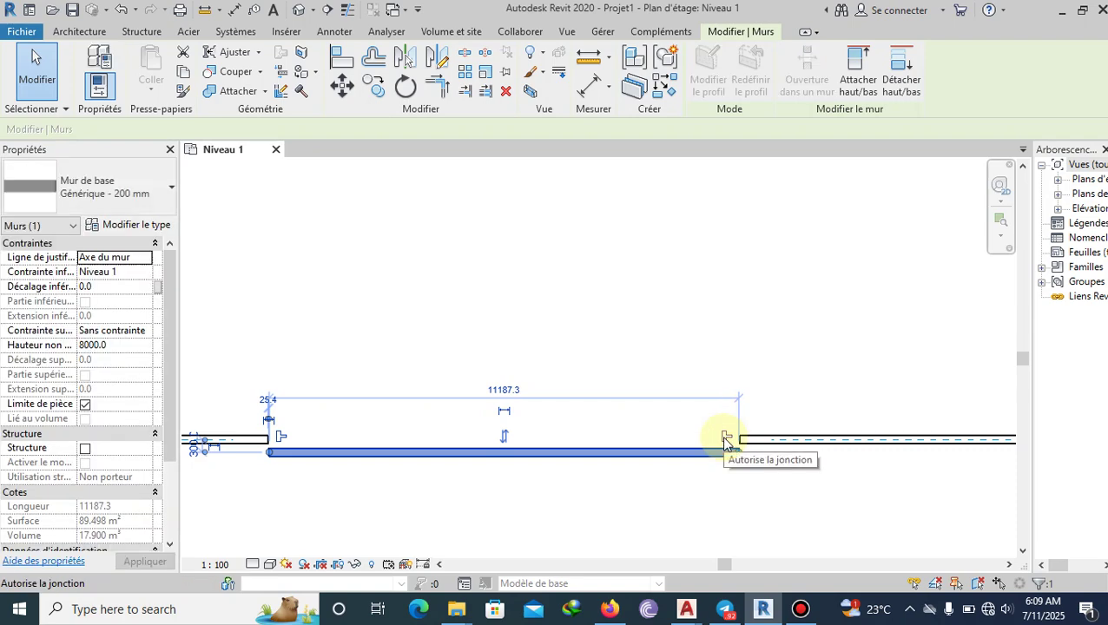
Allow wall joins at both ends of the offset segment and nudge it about 300 mm above the neighbouring walls and back into line
{"action": "left_click", "coordinate": [724, 438]}
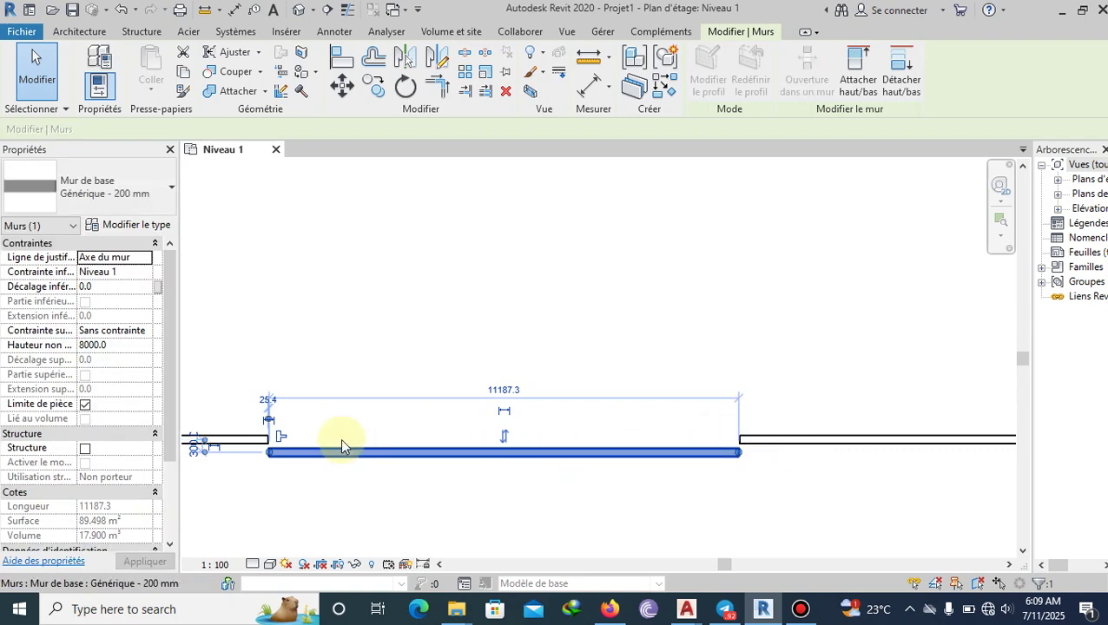
{"action": "left_click", "coordinate": [282, 437]}
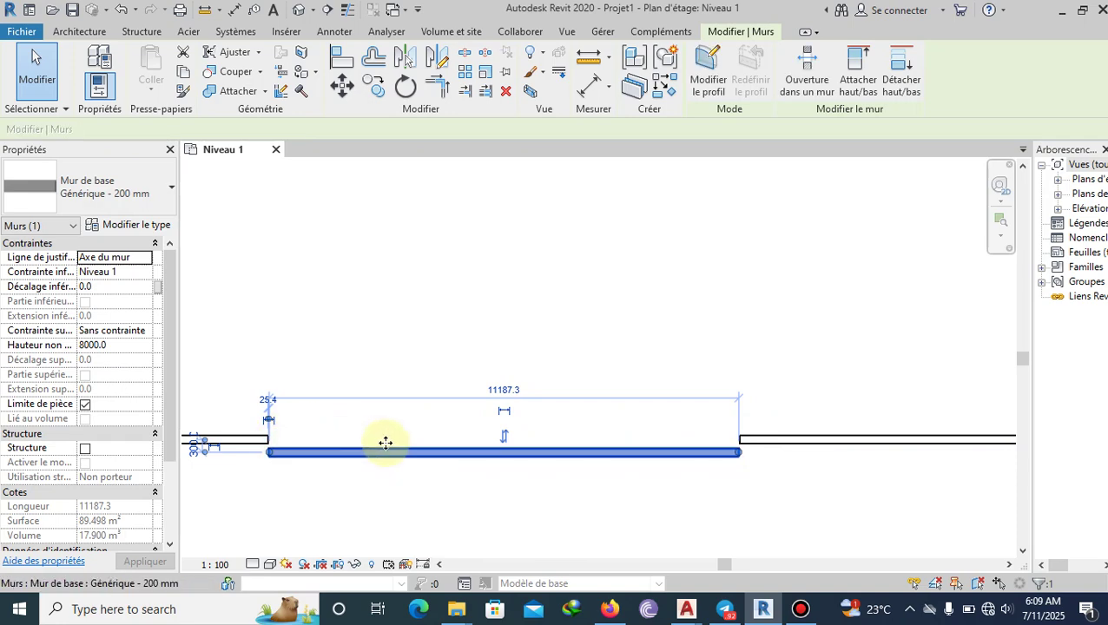
{"action": "key", "text": "Up"}
{"action": "key", "text": "Up"}
{"action": "key", "text": "Up"}
{"action": "key", "text": "Up"}
{"action": "key", "text": "Up"}
{"action": "key", "text": "Up"}
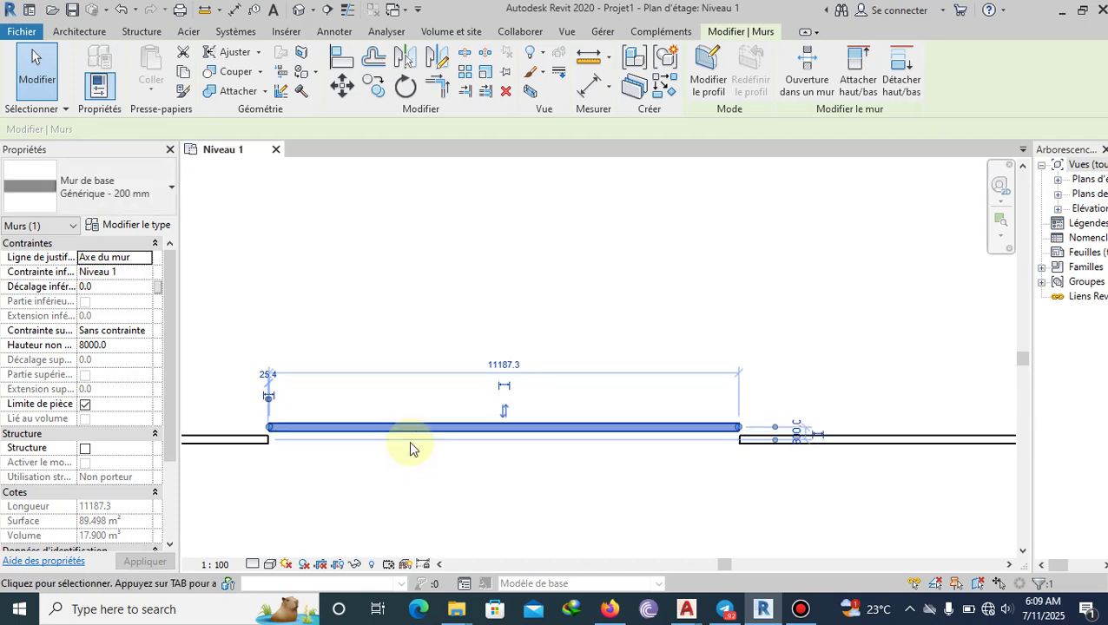
{"action": "key", "text": "Down"}
{"action": "key", "text": "Down"}
{"action": "key", "text": "Down"}
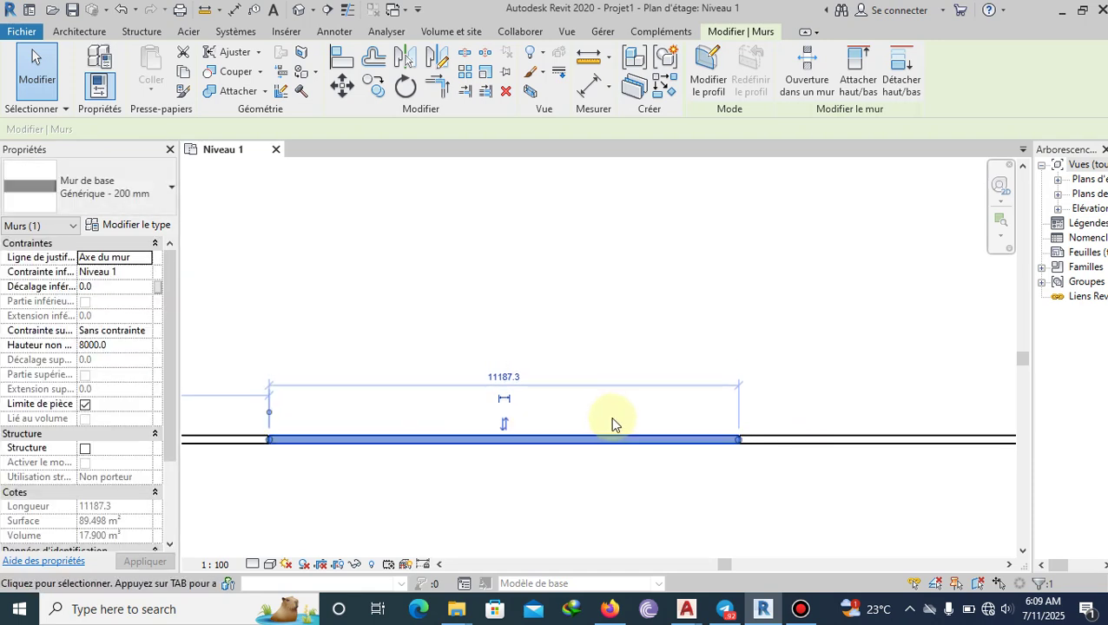
Nudge the middle segment upward out of the wall line once more and bring it back into line
{"action": "key", "text": "Up"}
{"action": "key", "text": "Up"}
{"action": "key", "text": "Up"}
{"action": "key", "text": "Up"}
{"action": "key", "text": "Down"}
{"action": "key", "text": "Down"}
{"action": "key", "text": "Down"}
{"action": "key", "text": "Down"}
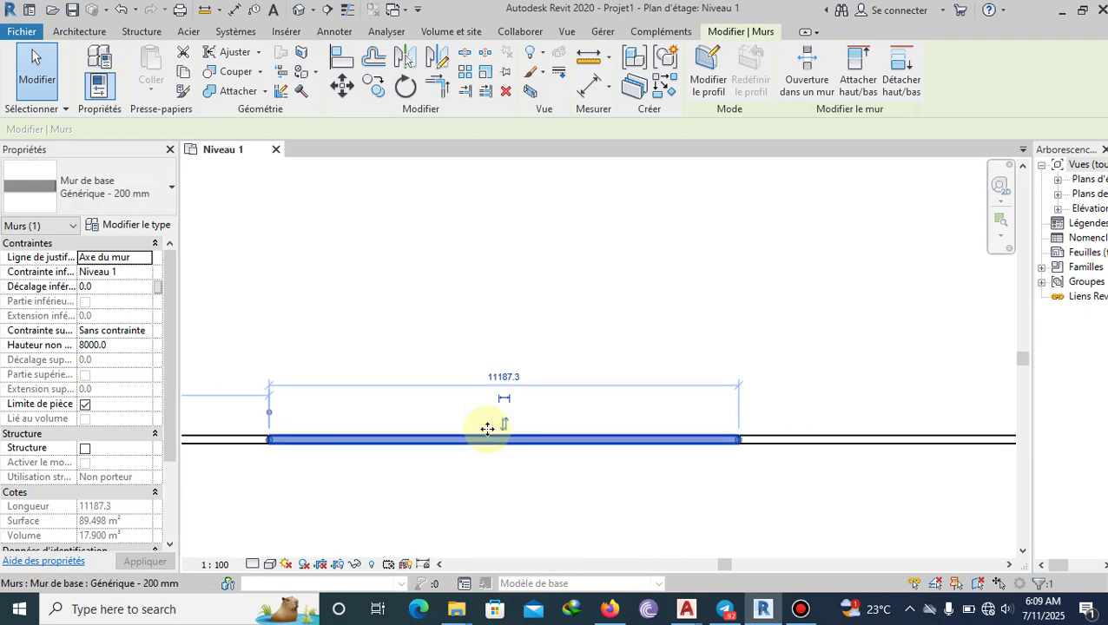
Delete the middle wall segment between the two joints to leave a second opening in the horizontal wall
{"action": "key", "text": "Delete"}
{"action": "scroll", "coordinate": [700, 376], "scroll_direction": "down", "scroll_amount": 2}
{"action": "scroll", "coordinate": [704, 379], "scroll_direction": "down", "scroll_amount": 3}
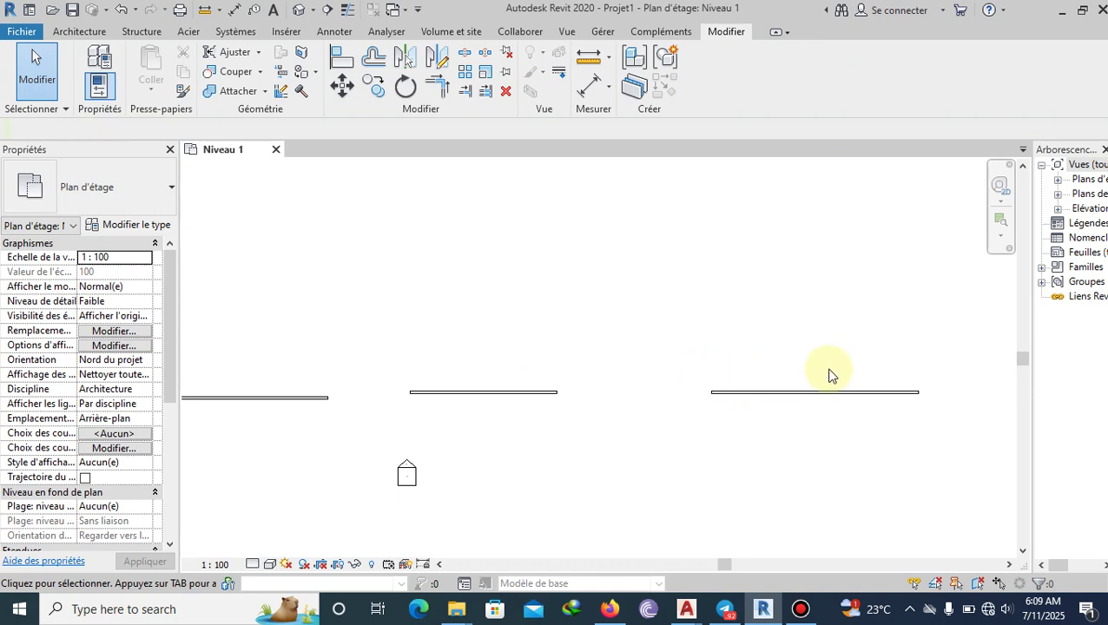
{"action": "scroll", "coordinate": [828, 376], "scroll_direction": "down", "scroll_amount": 1}
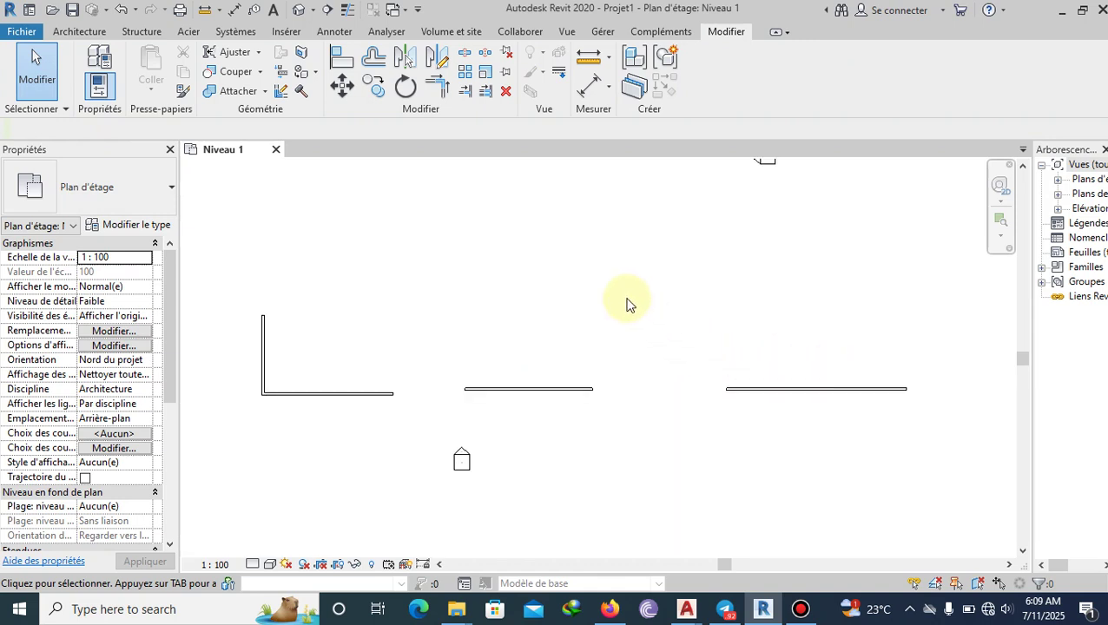